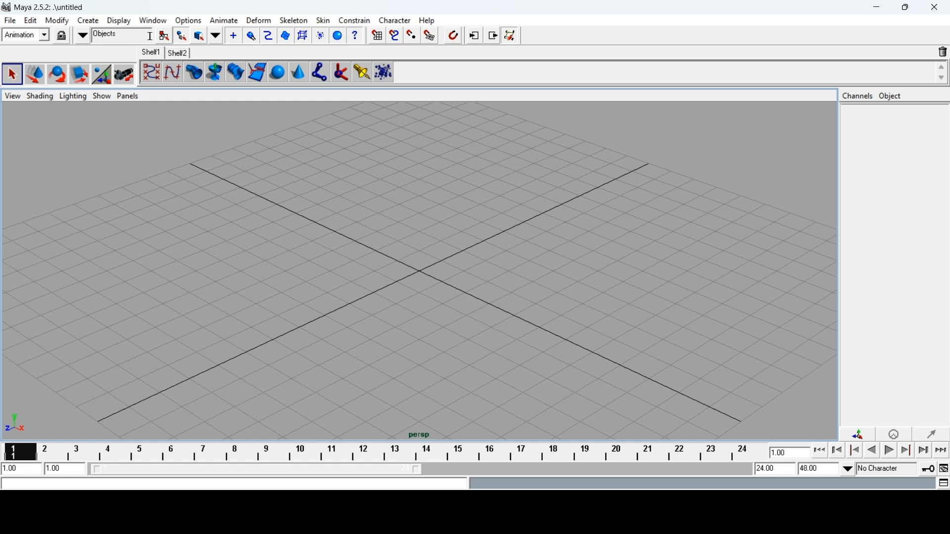
- Create a default polygon cube at the centre of the grid
click(81, 22)
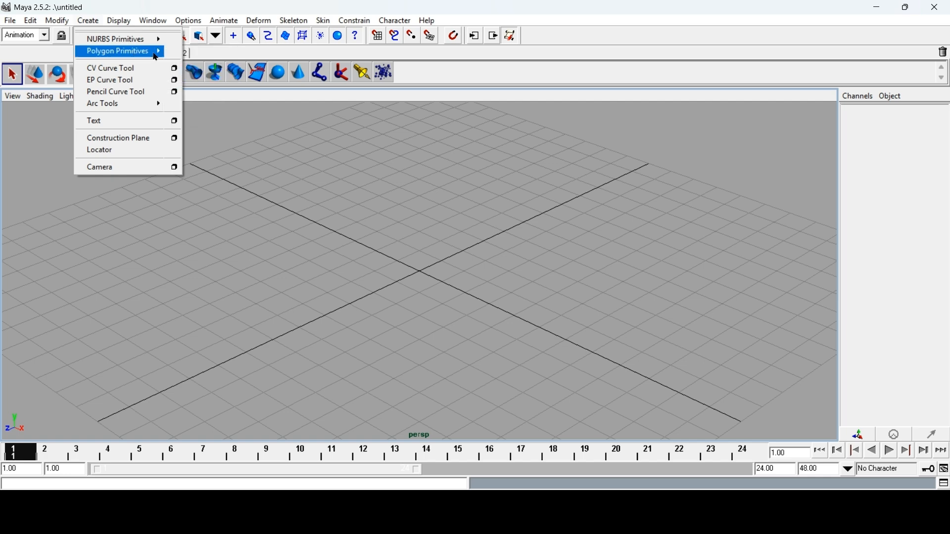
mouse_move(159, 55)
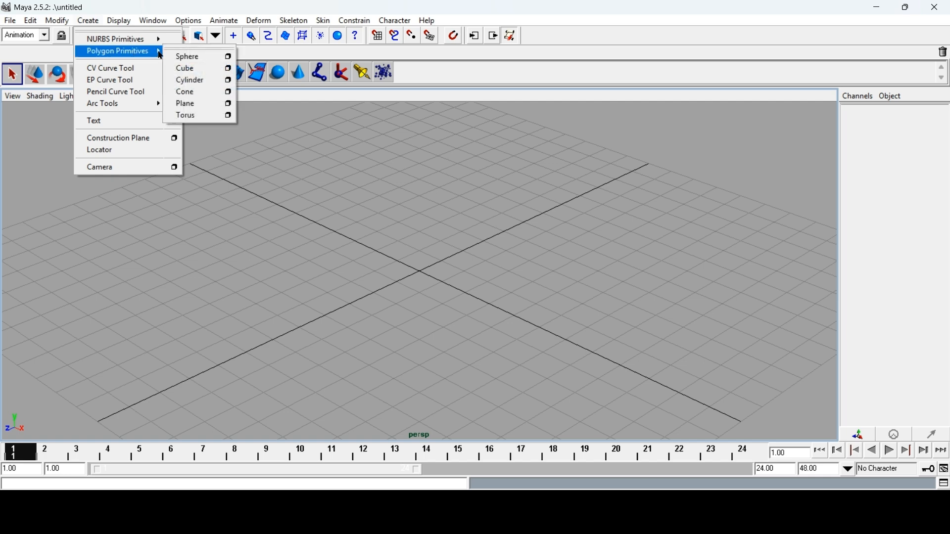
click(179, 68)
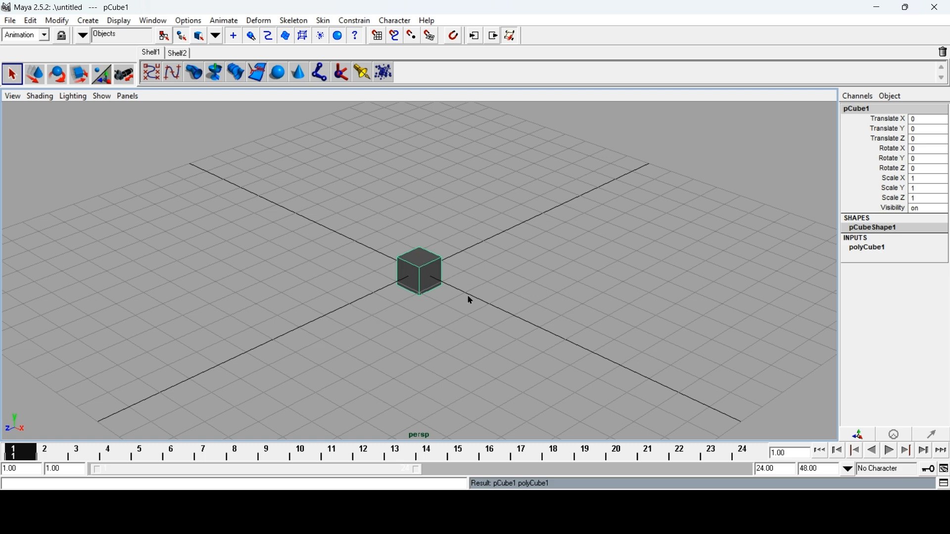
- Scale the cube into a flat box, about 2.084 in Z and 1.583 in X, and deselect it
click(430, 272)
click(76, 78)
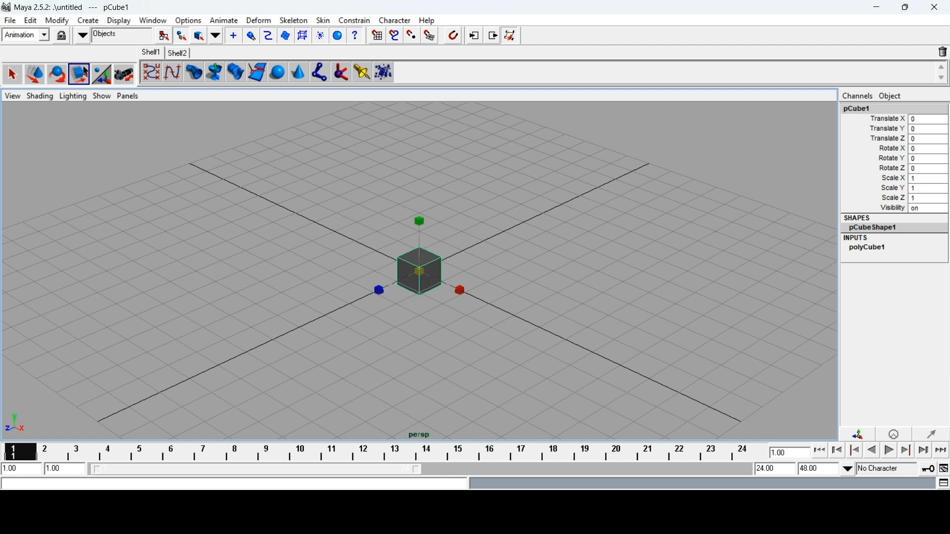
drag(379, 290, 334, 313)
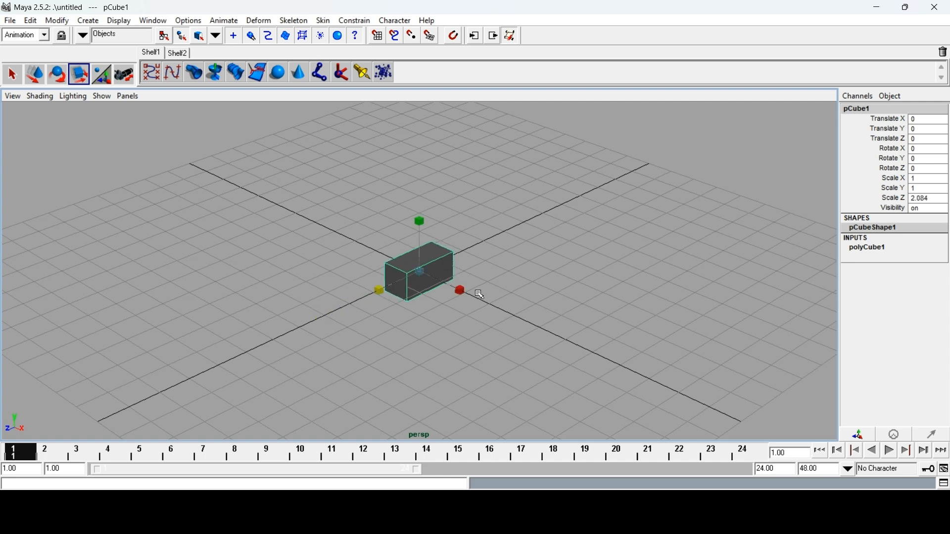
drag(460, 290, 485, 302)
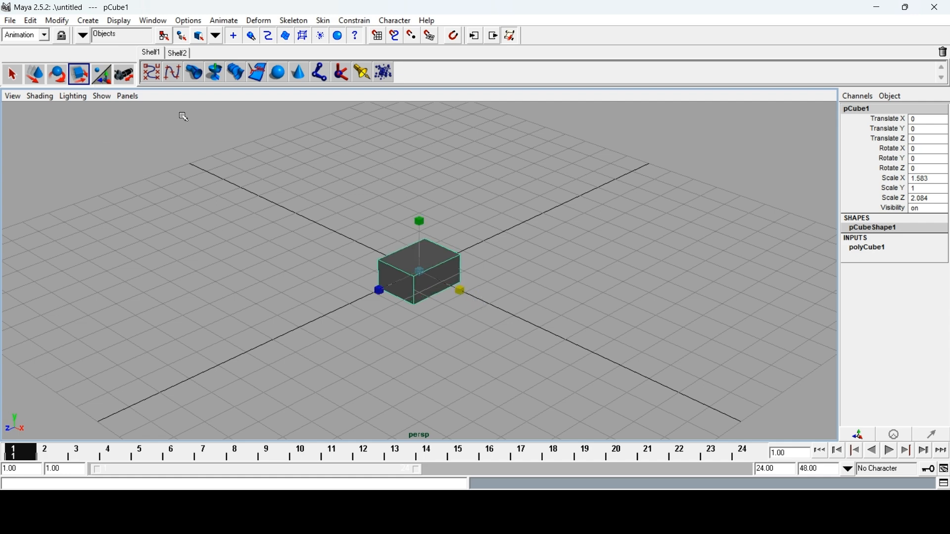
click(503, 310)
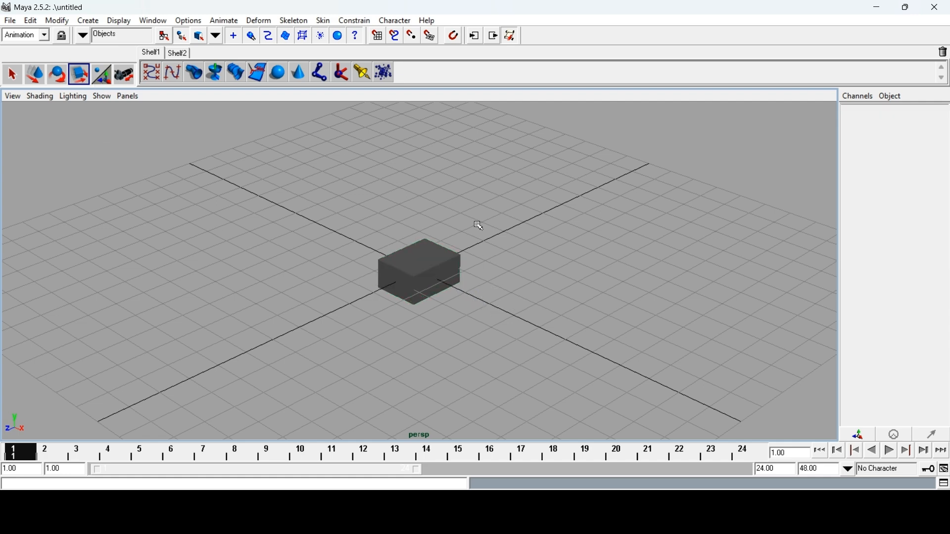
- Switch the box to face selection and select its two opposite faces along the X axis
right_click(428, 272)
right_drag(429, 272, 432, 306)
key(q)
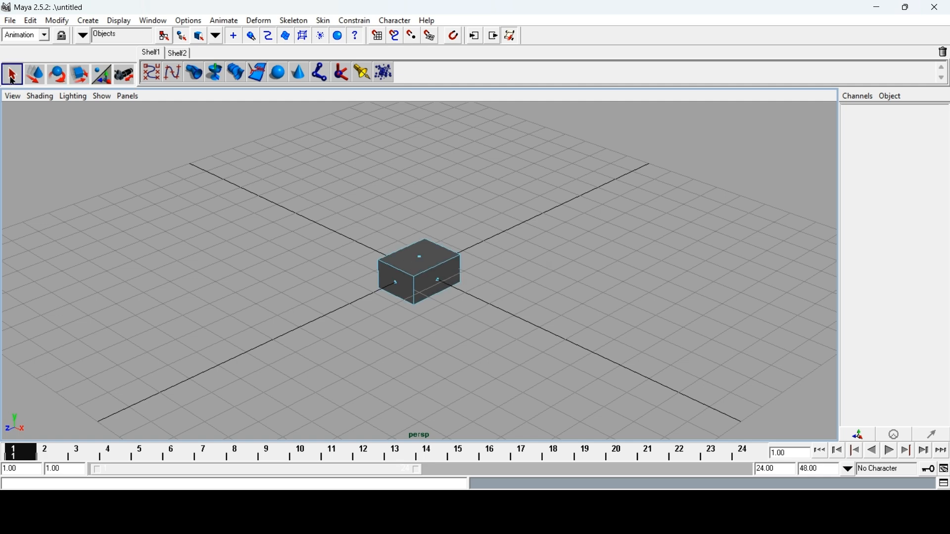
click(440, 283)
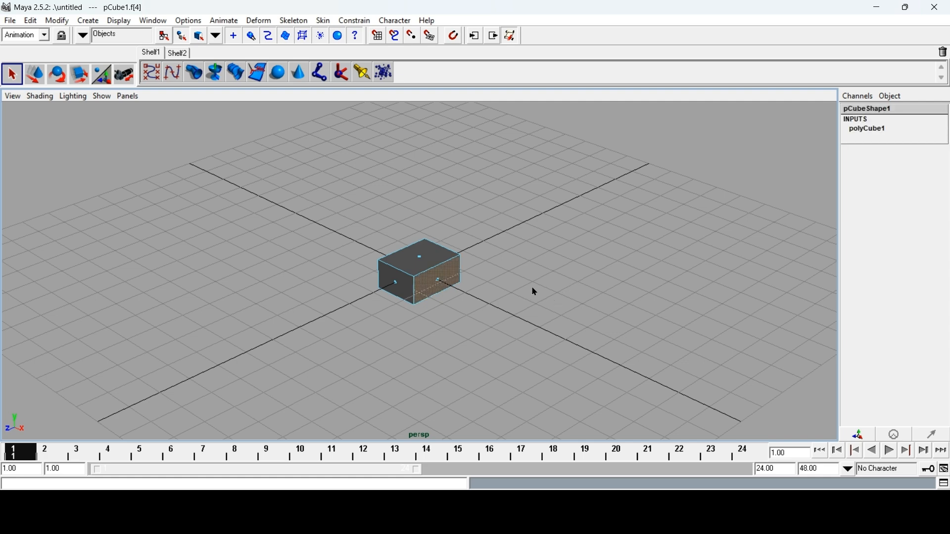
alt+drag(496, 280, 672, 272)
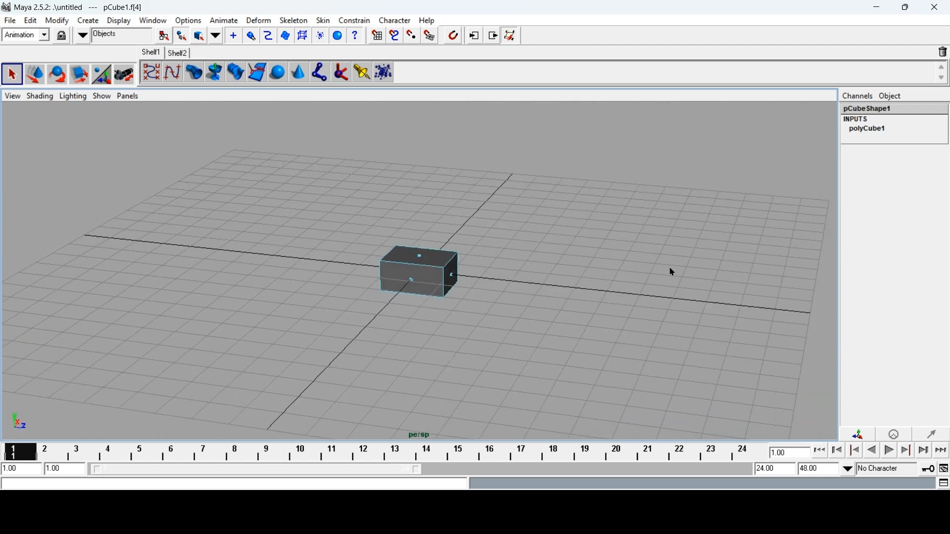
shift+click(414, 283)
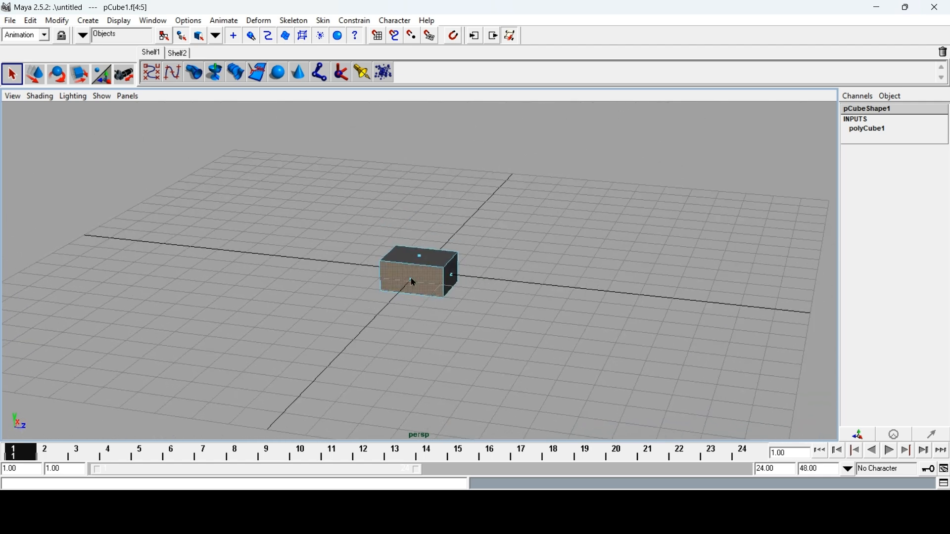
alt+drag(556, 247, 422, 238)
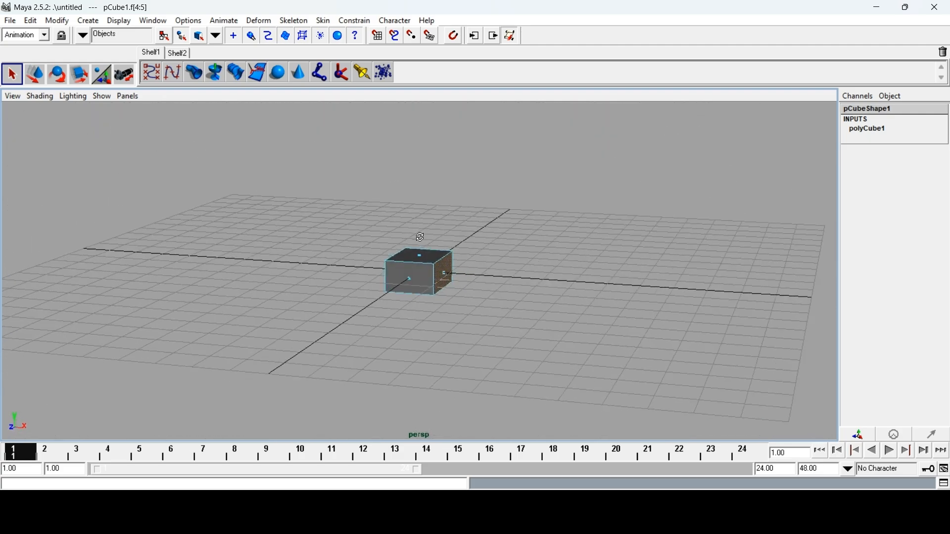
- Hide the grid in the perspective view
click(100, 96)
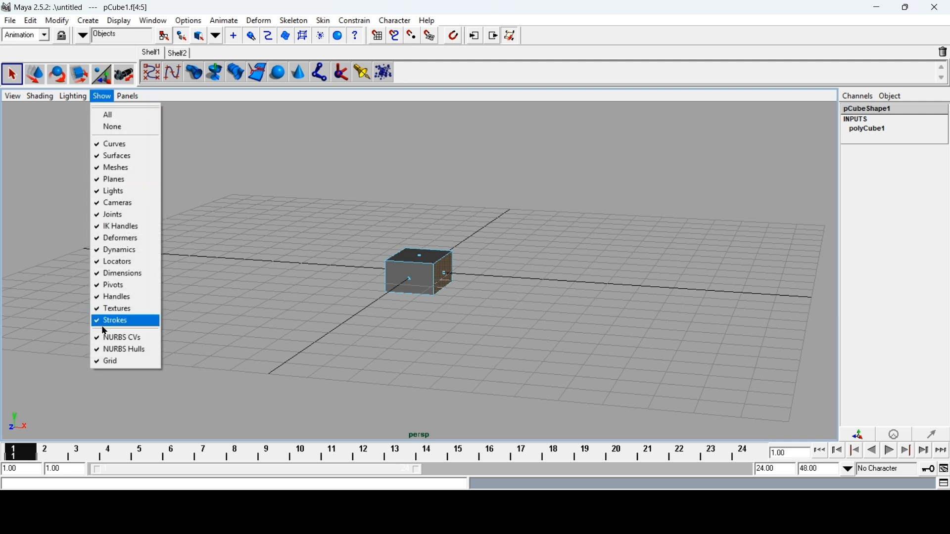
click(100, 364)
alt+drag(522, 302, 269, 272)
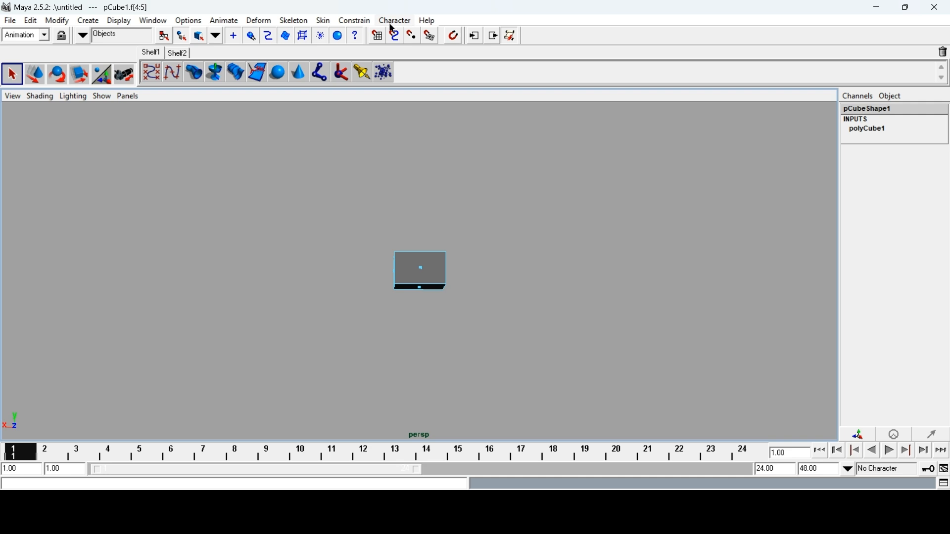
- Switch to the Modeling command set and extrude the two selected end faces outward by about 1.135 in local Z
click(45, 37)
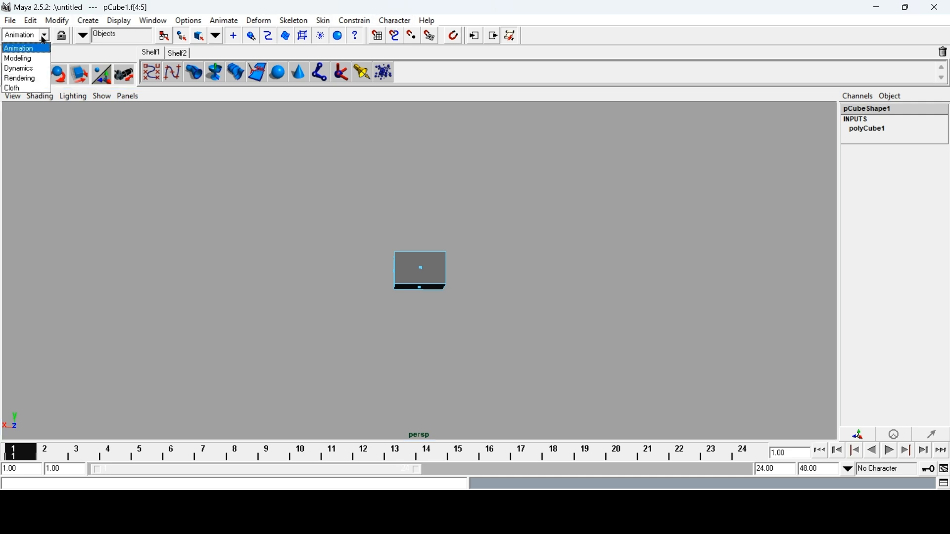
click(30, 63)
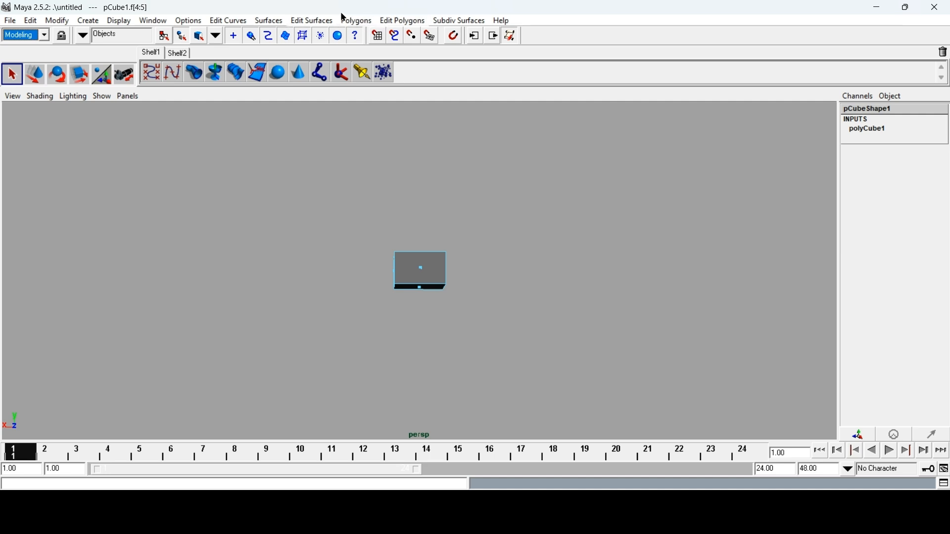
click(367, 24)
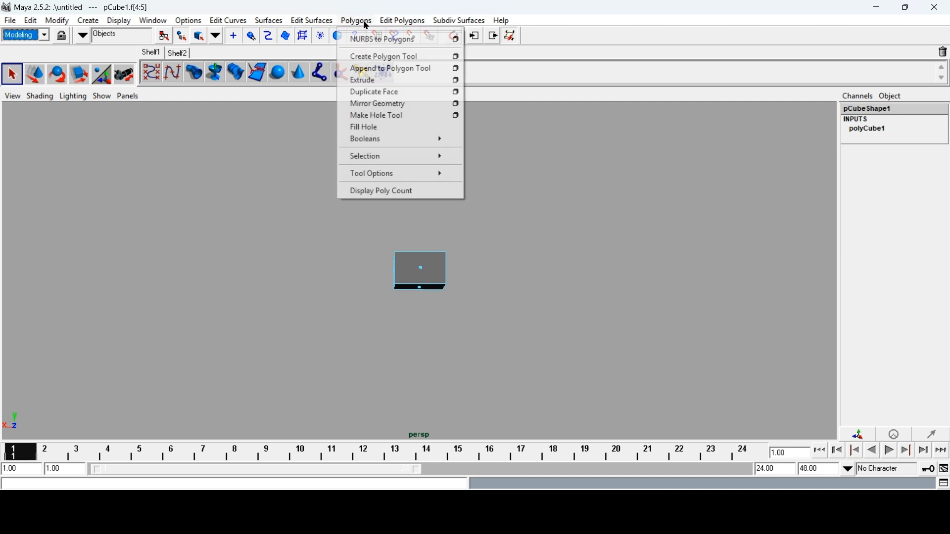
click(370, 80)
alt+drag(509, 269, 515, 305)
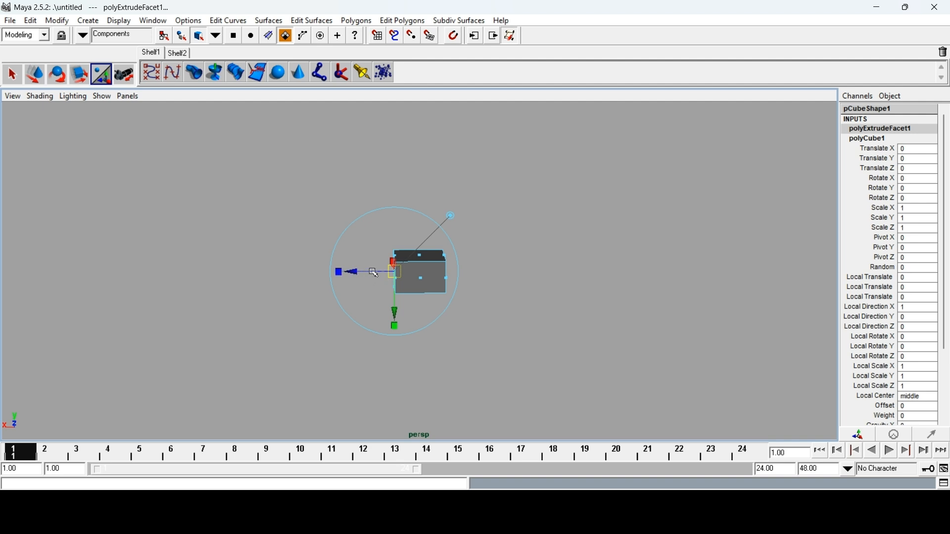
click(500, 311)
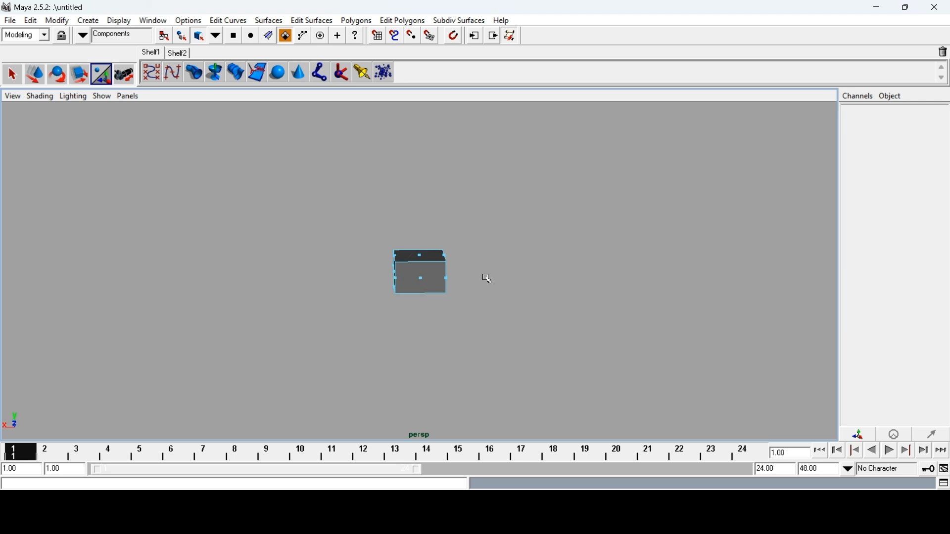
key(ctrl+z)
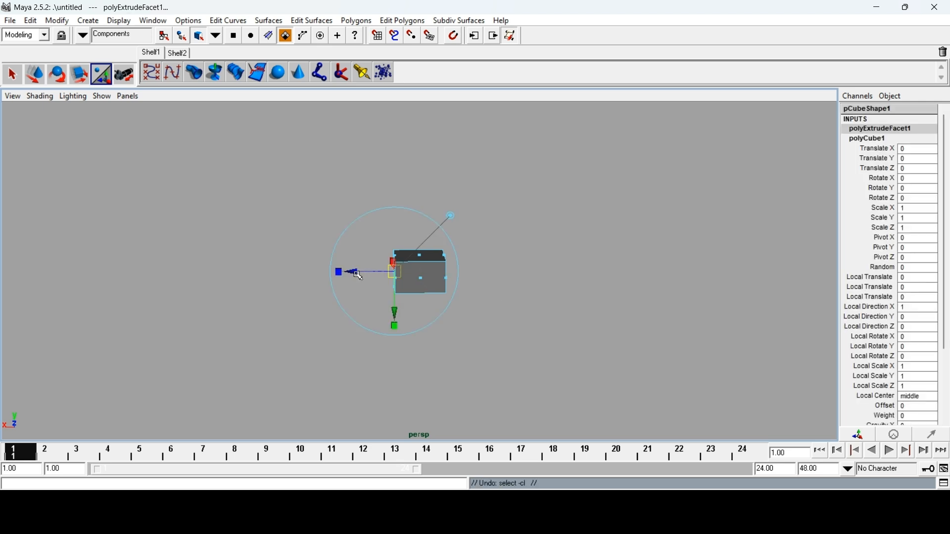
drag(354, 273, 324, 282)
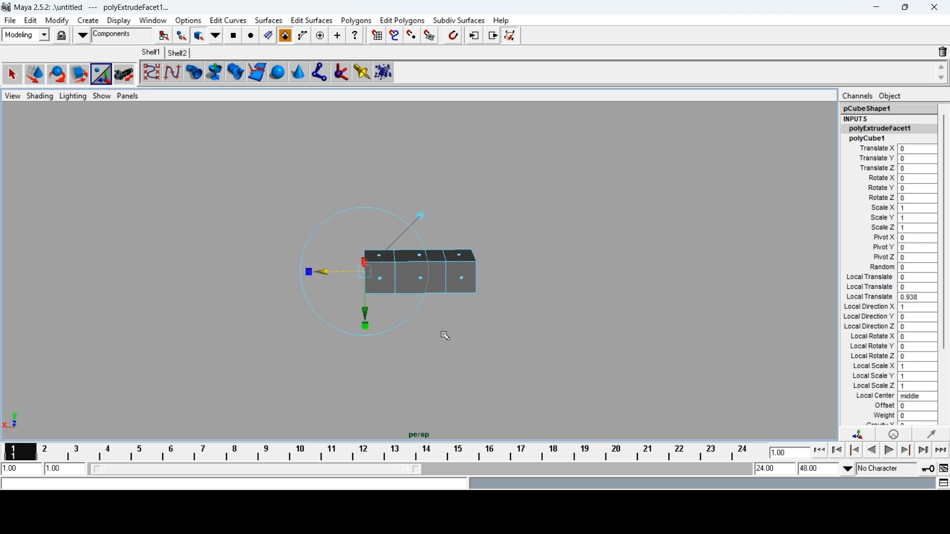
alt+drag(444, 341, 724, 346)
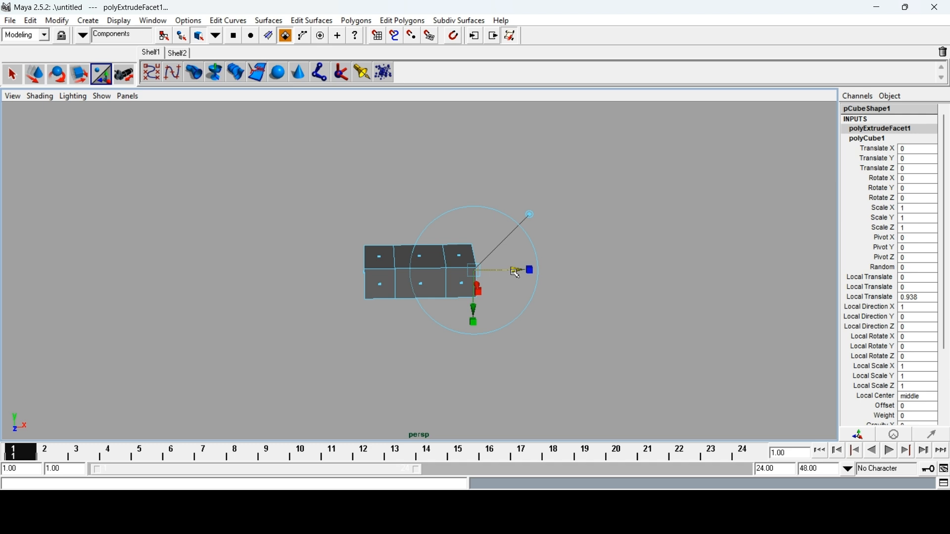
drag(516, 270, 523, 271)
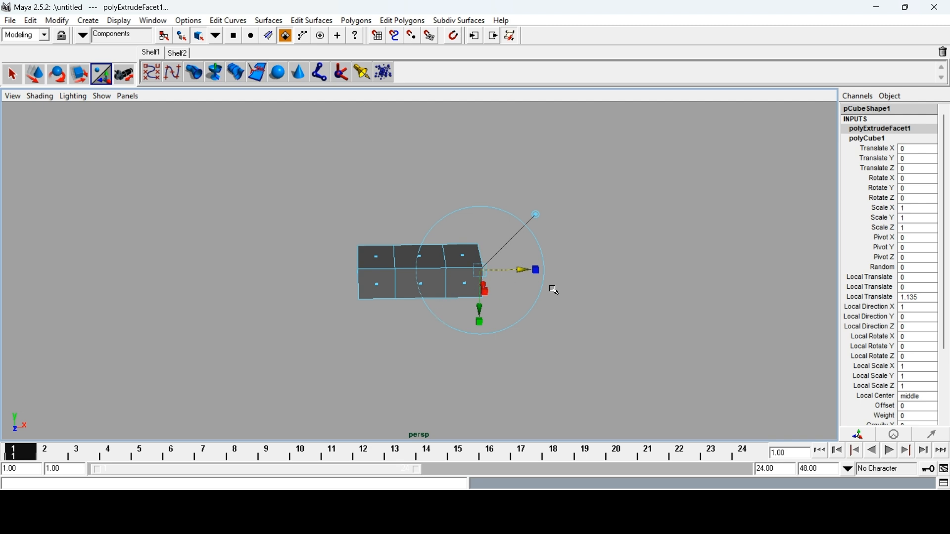
- Taper the extruded end faces by scaling their height to about 0.57 in local Y
alt+drag(679, 299, 535, 278)
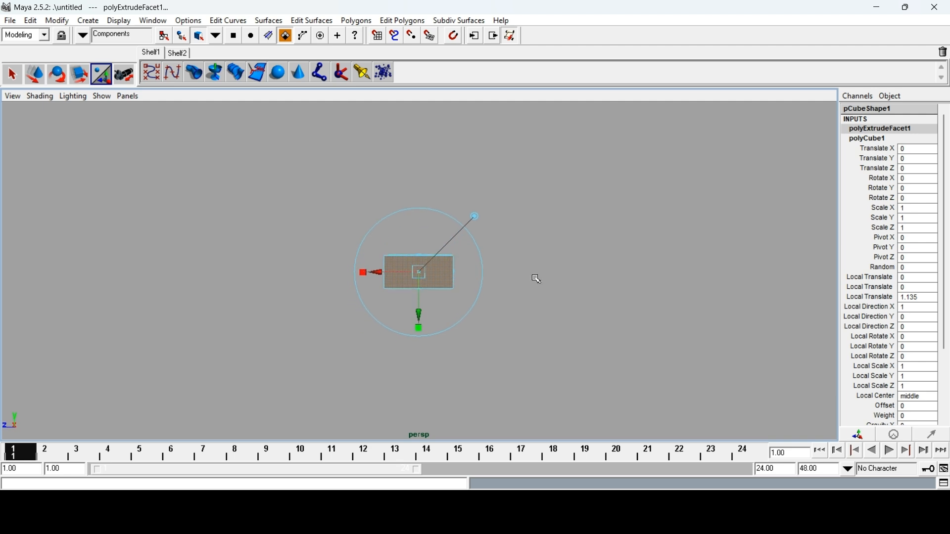
click(420, 330)
drag(420, 331, 429, 304)
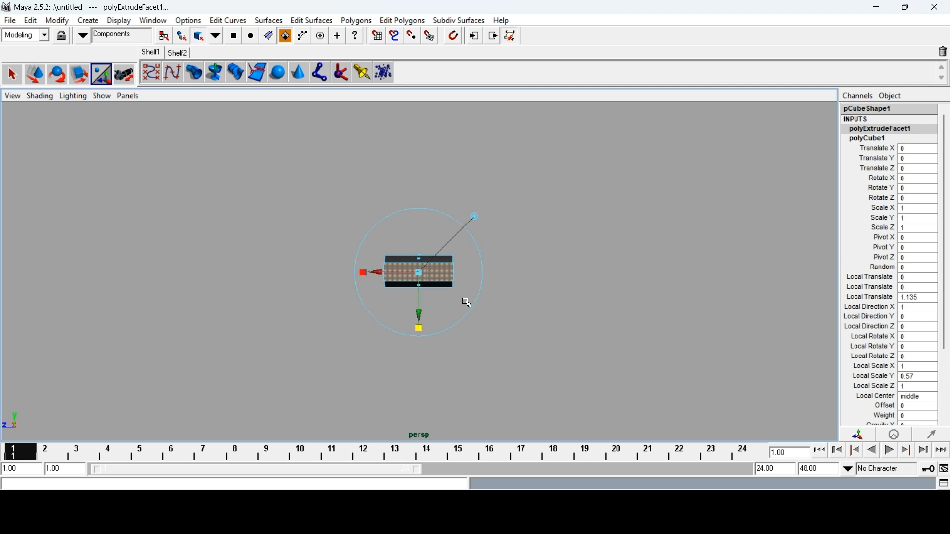
- Shift the extruded end faces sideways by about -0.261 in local X
alt+drag(545, 335, 603, 335)
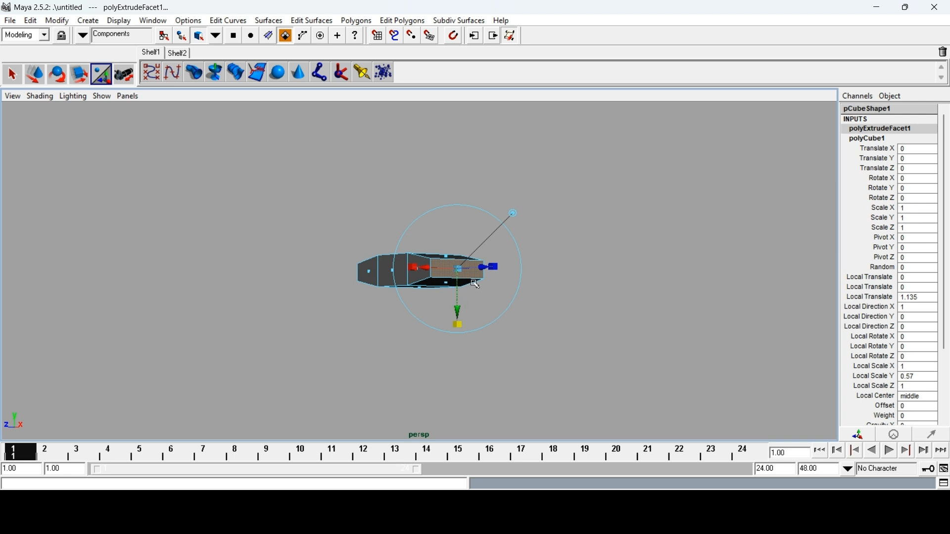
alt+drag(633, 288, 615, 320)
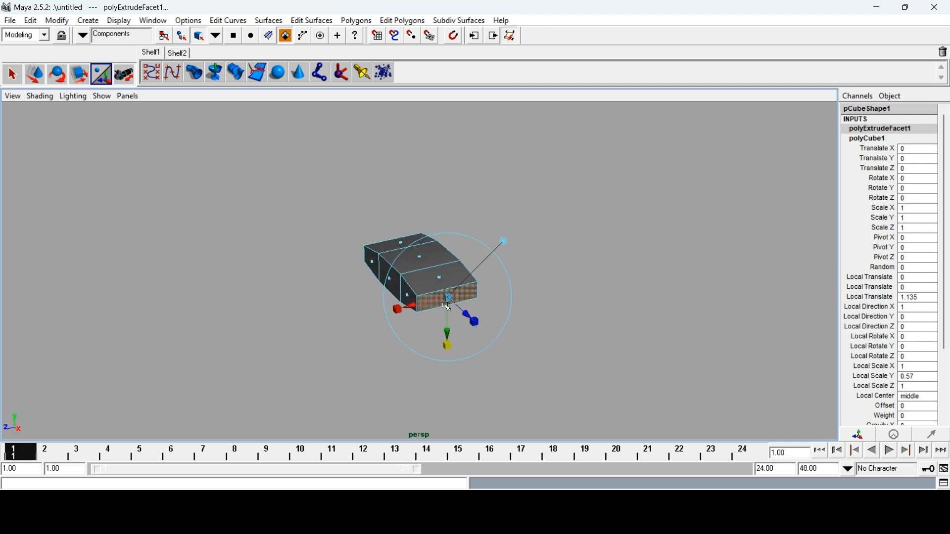
drag(408, 307, 417, 305)
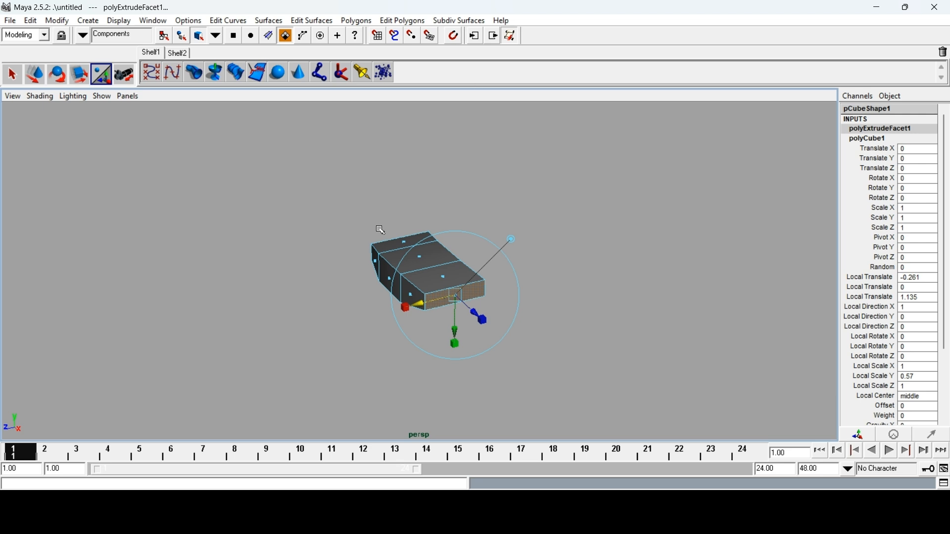
alt+drag(609, 262, 574, 247)
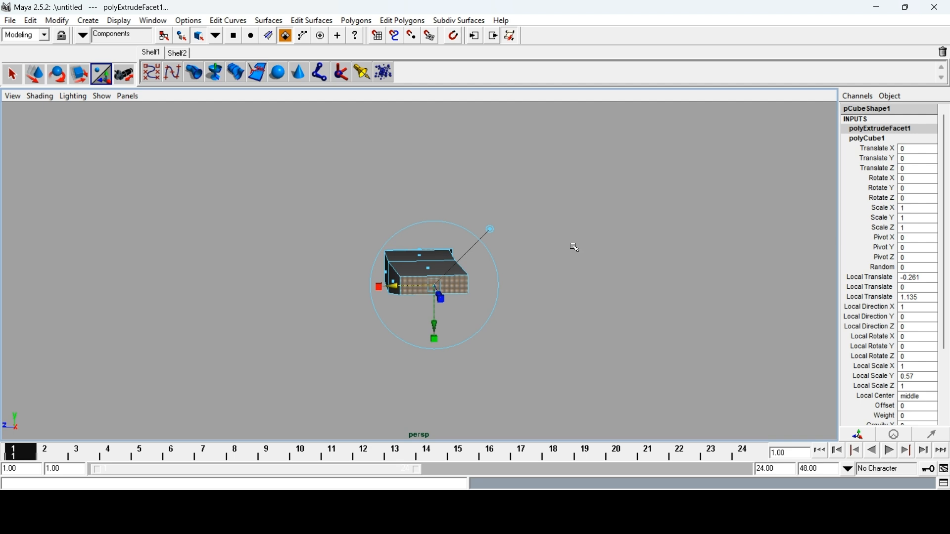
- Extrude the two end faces again and scale the new faces' height to about 0.499 in local X
click(369, 21)
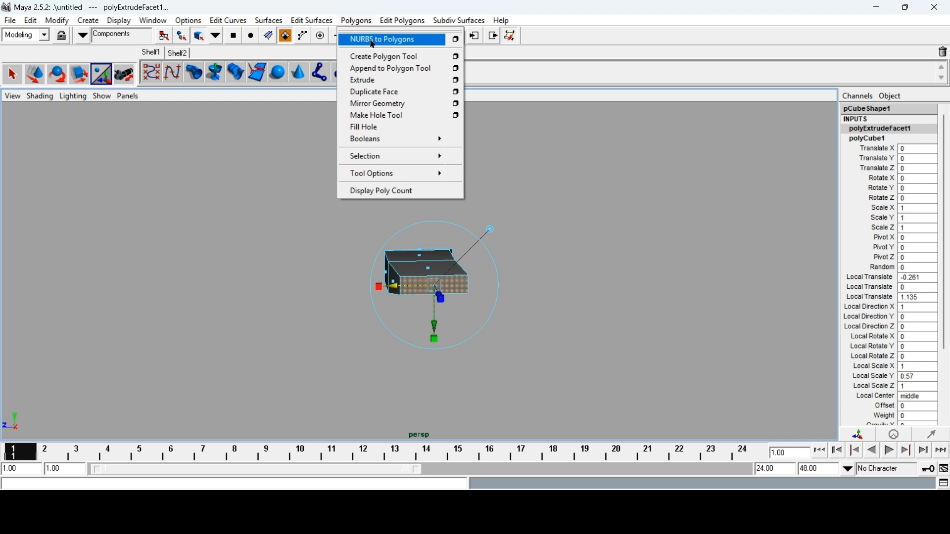
click(370, 80)
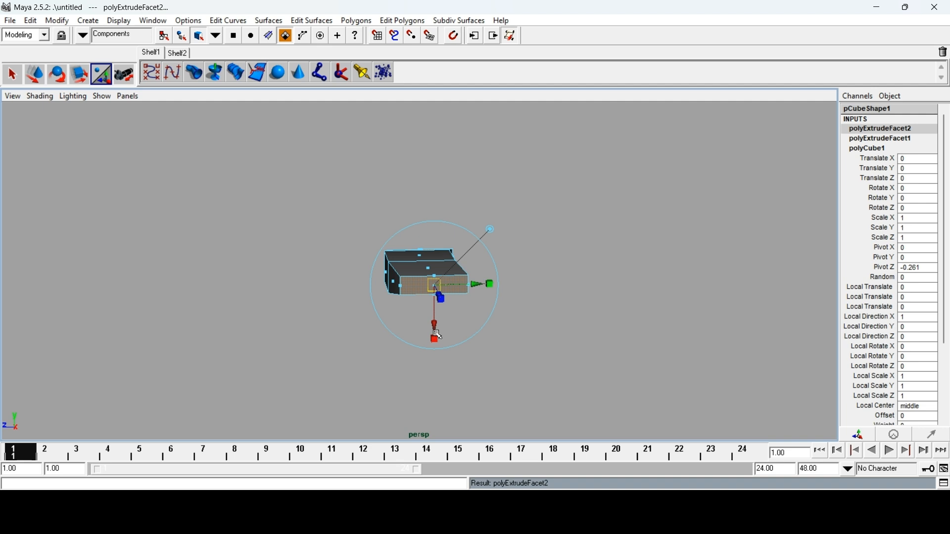
drag(436, 341, 434, 313)
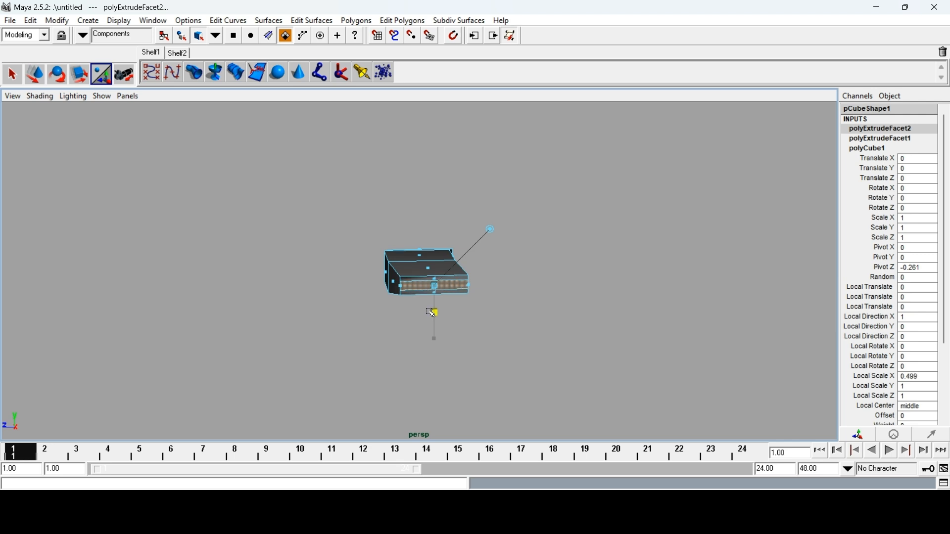
drag(432, 313, 432, 312)
- Extrude the two end faces again and pull them outward by about 1.242 in local Z
alt+drag(515, 345, 532, 338)
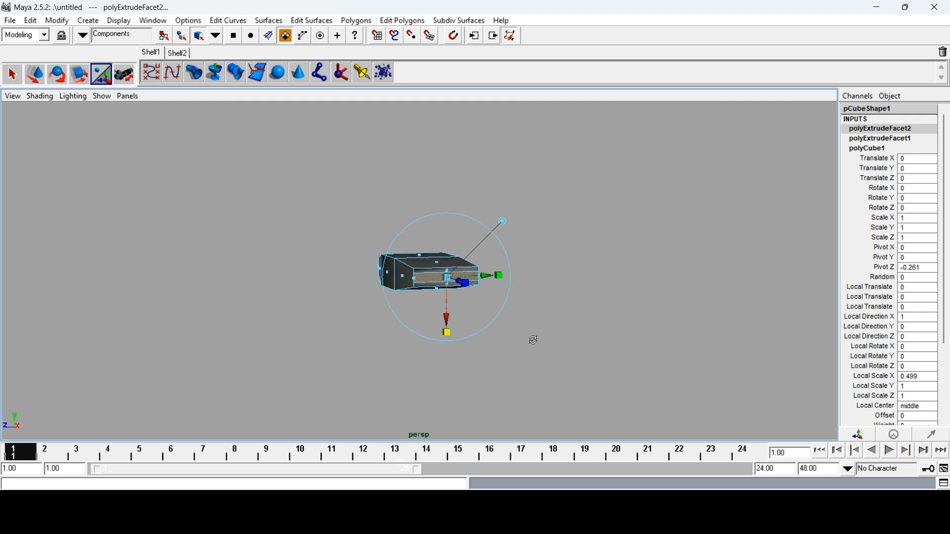
click(358, 20)
click(364, 92)
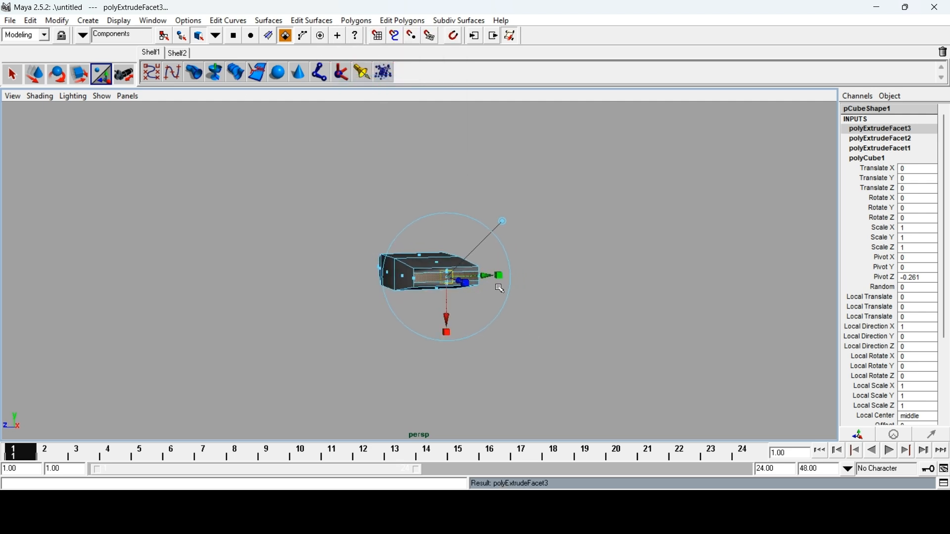
alt+drag(539, 355, 619, 369)
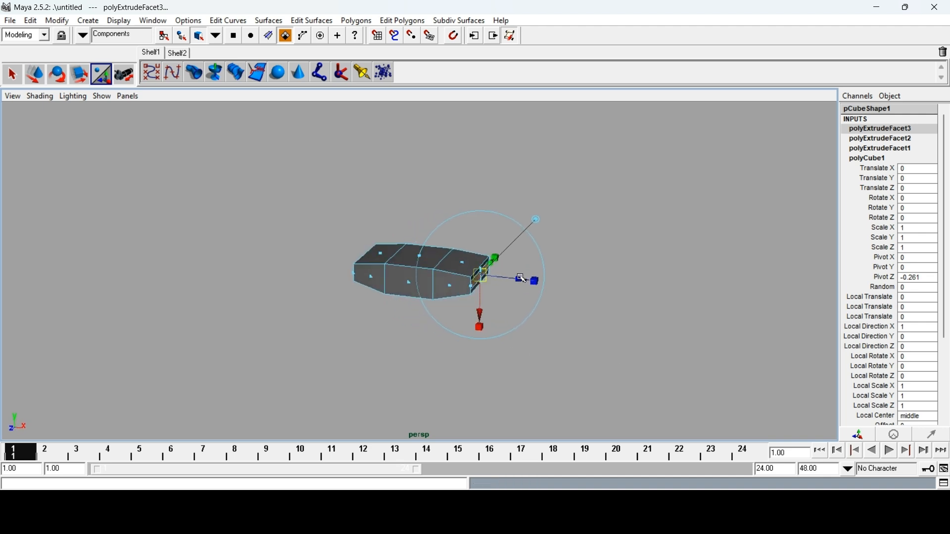
drag(520, 280, 555, 322)
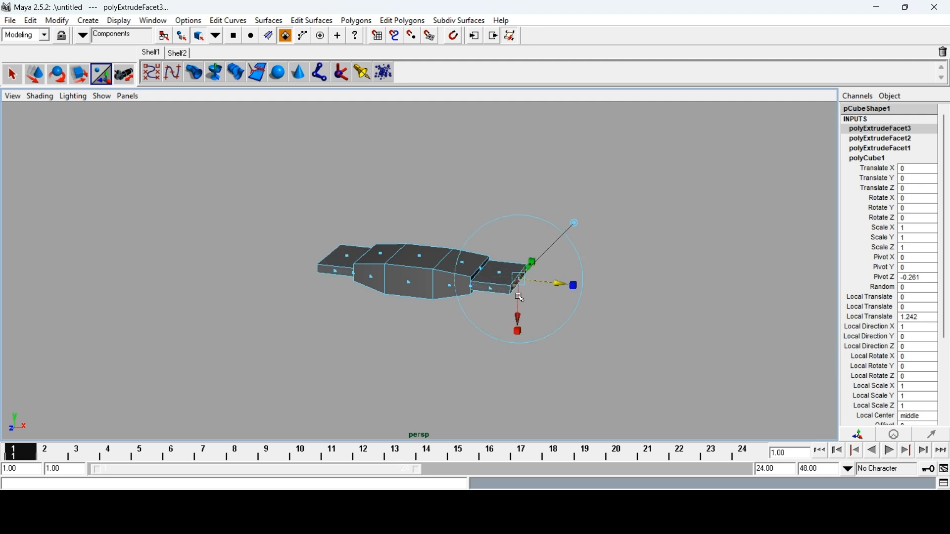
- Shift the newly extruded end faces sideways by about 0.558 in local Y and clear the selection
alt+drag(647, 274, 573, 275)
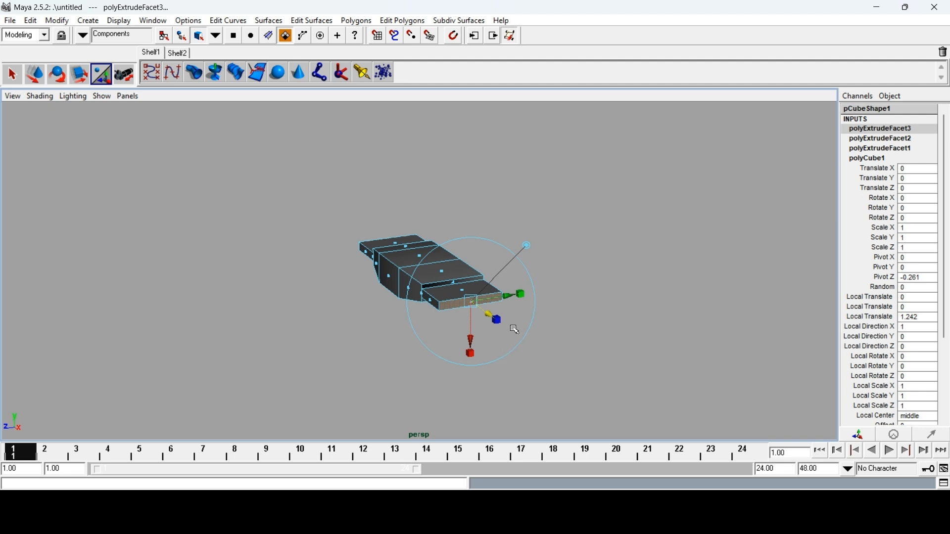
drag(508, 298, 525, 297)
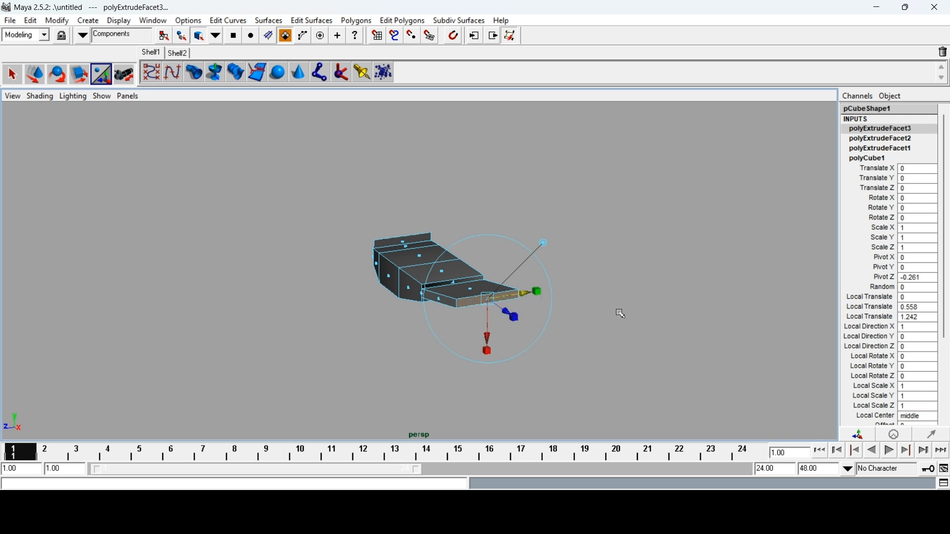
alt+drag(622, 314, 707, 303)
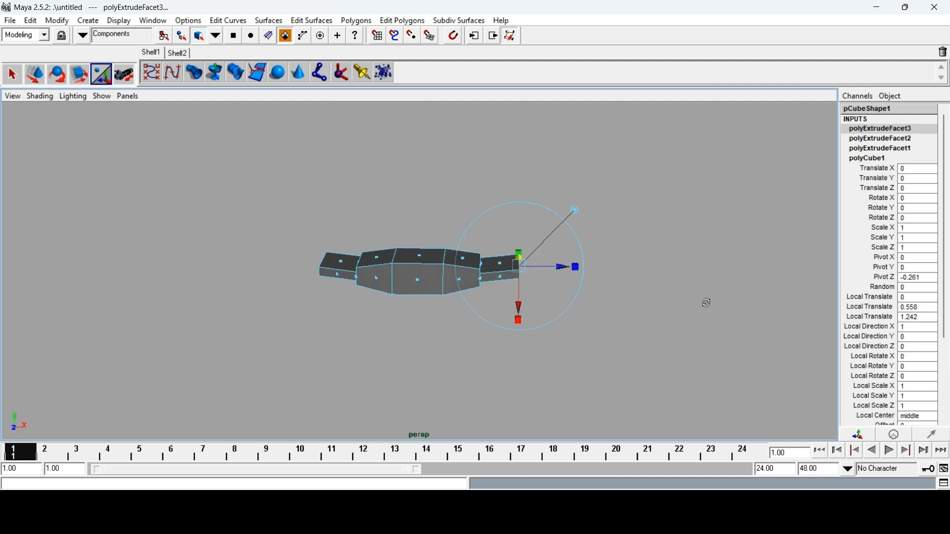
click(685, 328)
- Extrude the two tapered side faces flanking the central block, scaling them to about 0.812 in local X and 0.831 in local Y
alt+drag(582, 327, 589, 312)
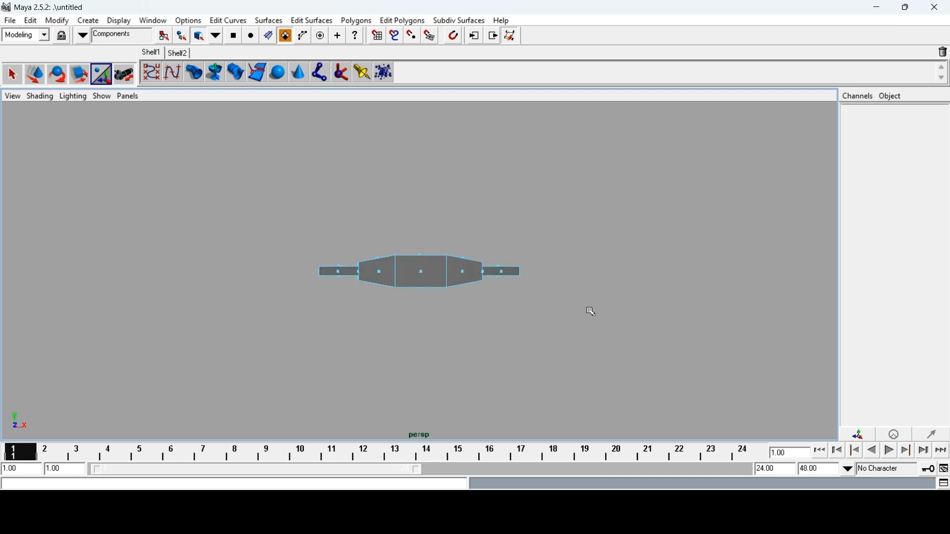
click(464, 275)
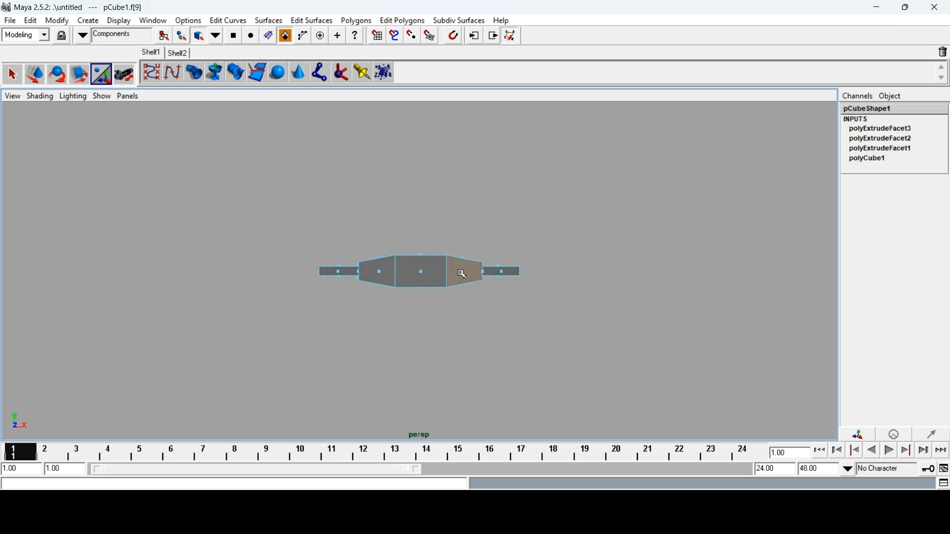
shift+click(378, 272)
click(355, 22)
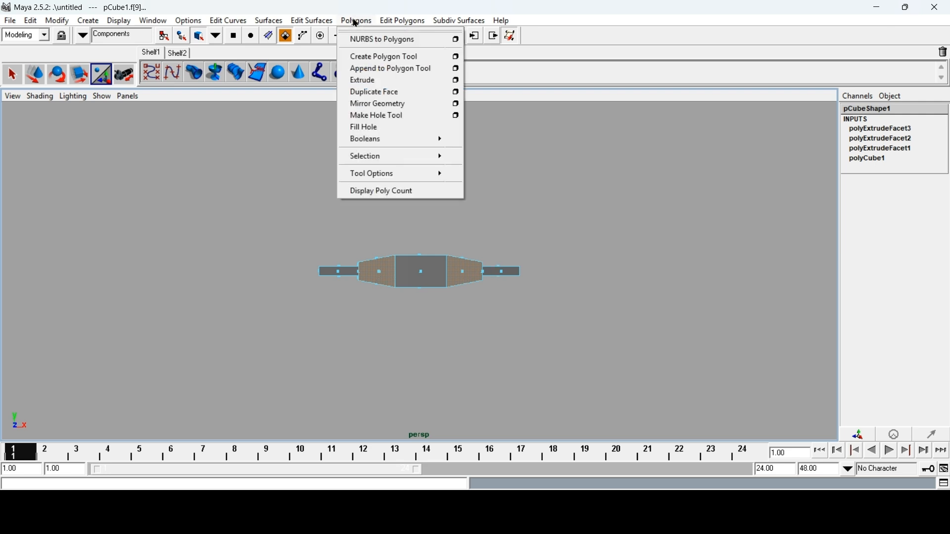
click(361, 81)
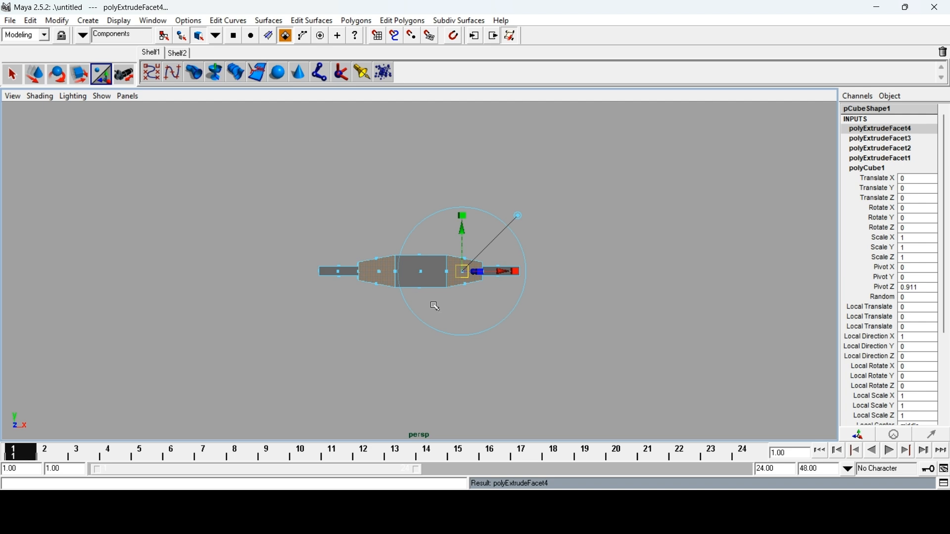
alt+drag(619, 267, 581, 277)
drag(507, 284, 496, 283)
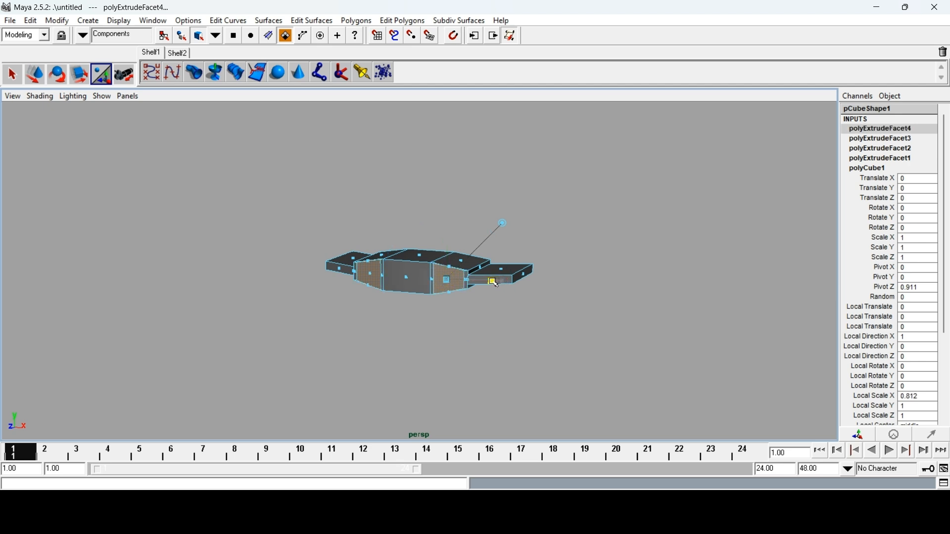
drag(449, 229, 448, 235)
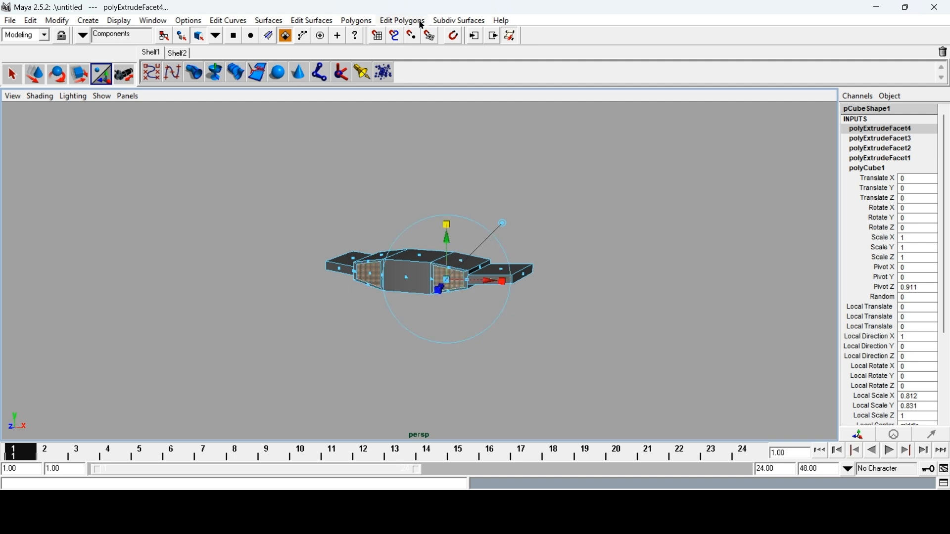
- Extrude the two inset side faces again and push them inward by about -0.242 in local Z
click(356, 22)
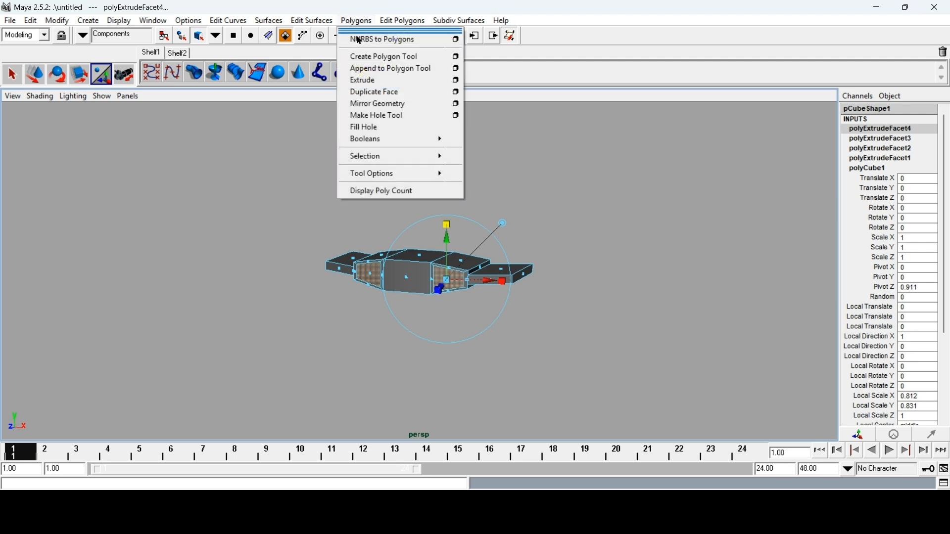
click(374, 80)
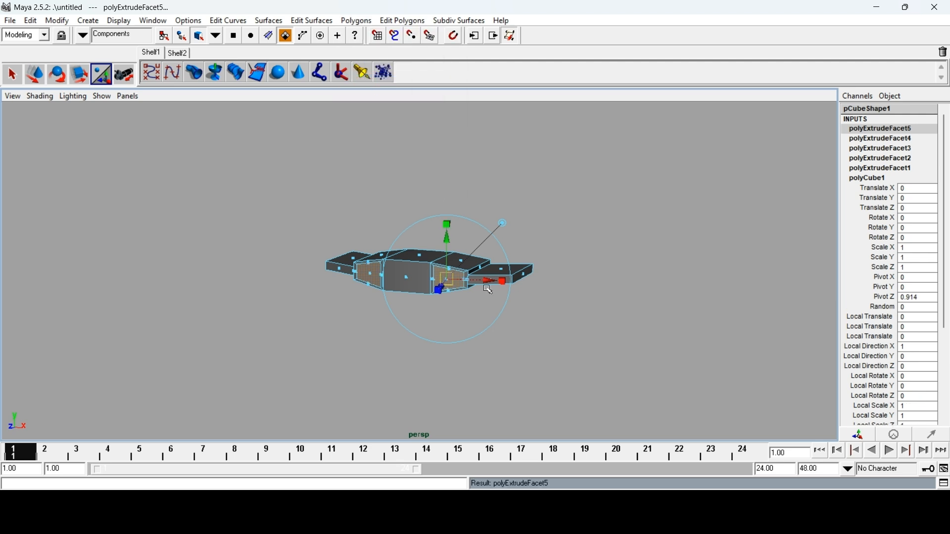
click(443, 288)
drag(440, 285, 413, 305)
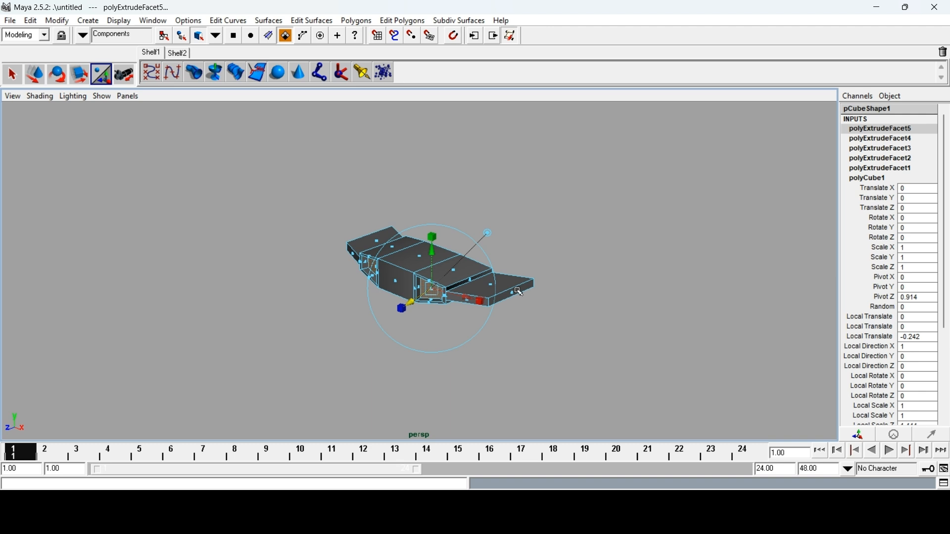
- Extrude the two matching tapered faces on the opposite side, scaling them to about 0.78 in local X and shrinking them in local Y
alt+drag(596, 328, 374, 288)
click(378, 282)
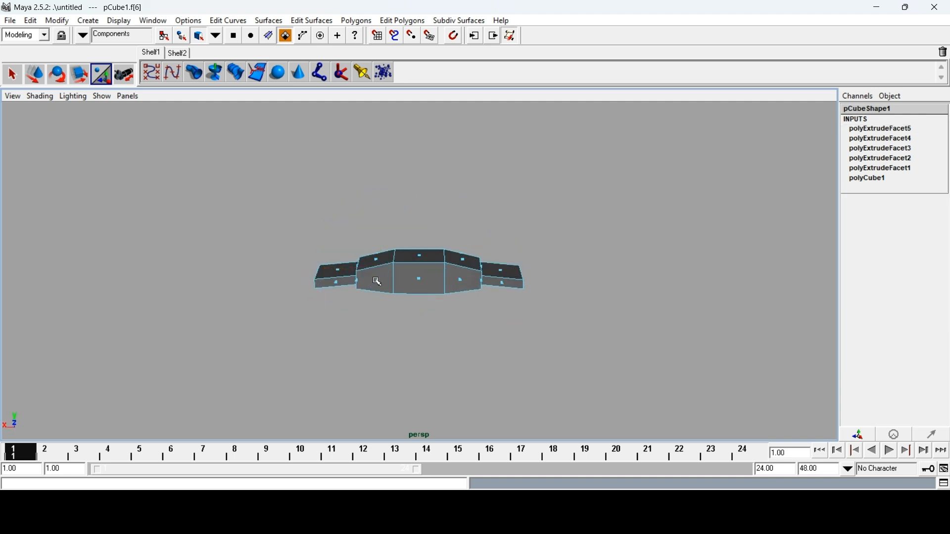
shift+click(378, 282)
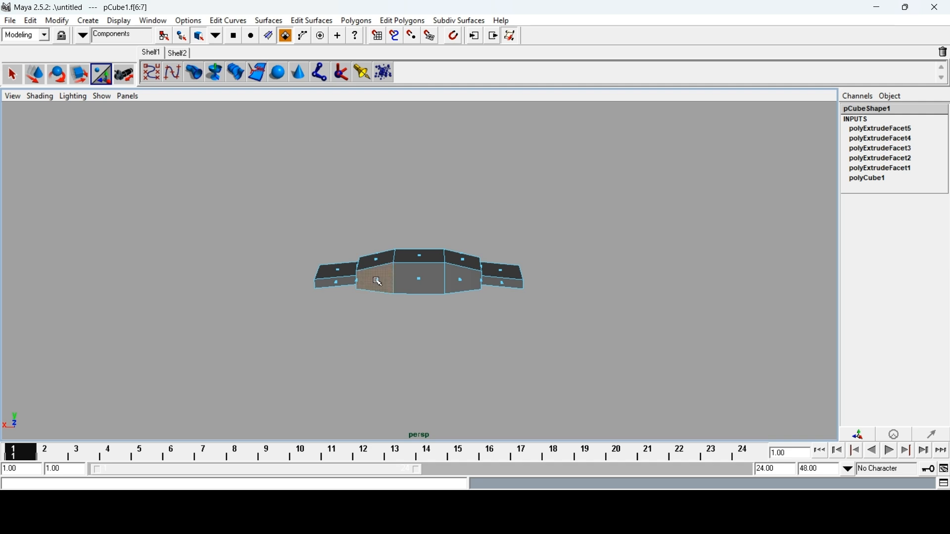
shift+click(459, 282)
shift+click(462, 281)
click(369, 21)
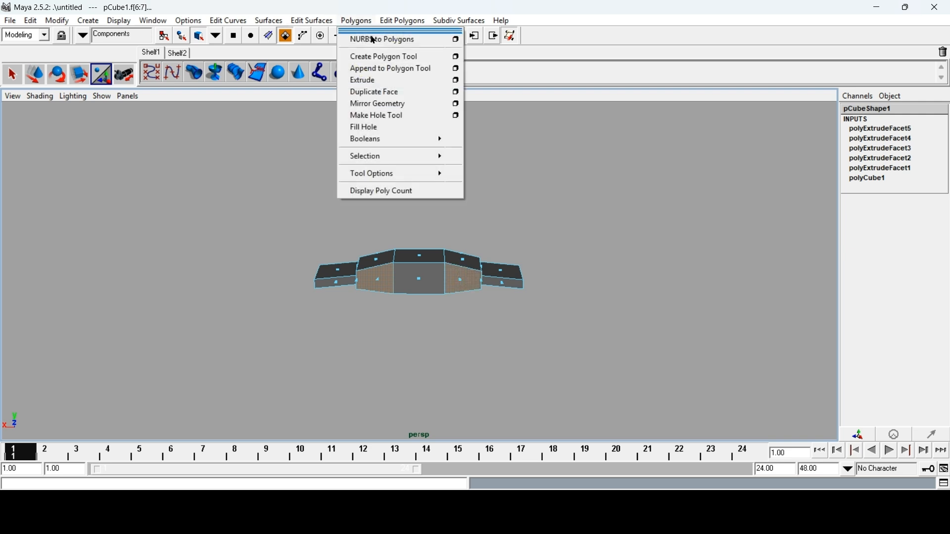
click(376, 81)
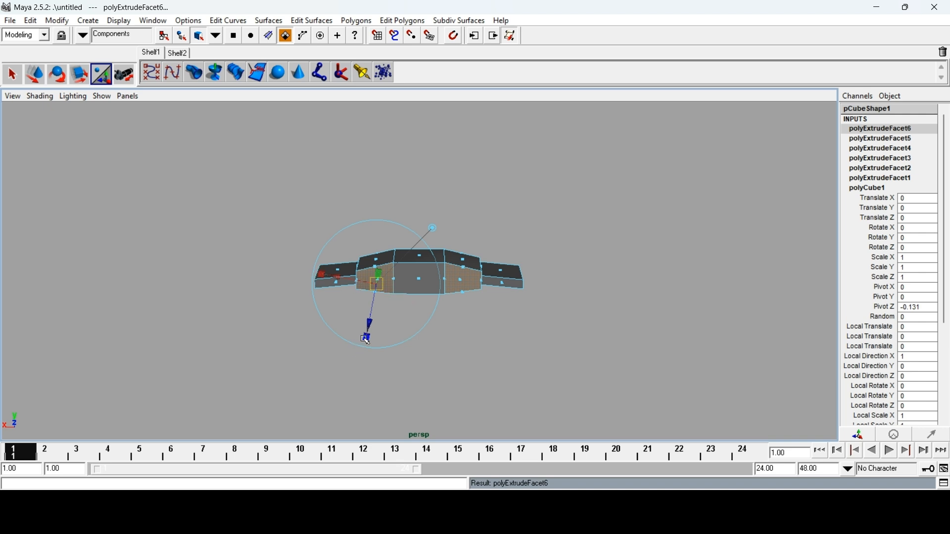
drag(367, 339, 365, 335)
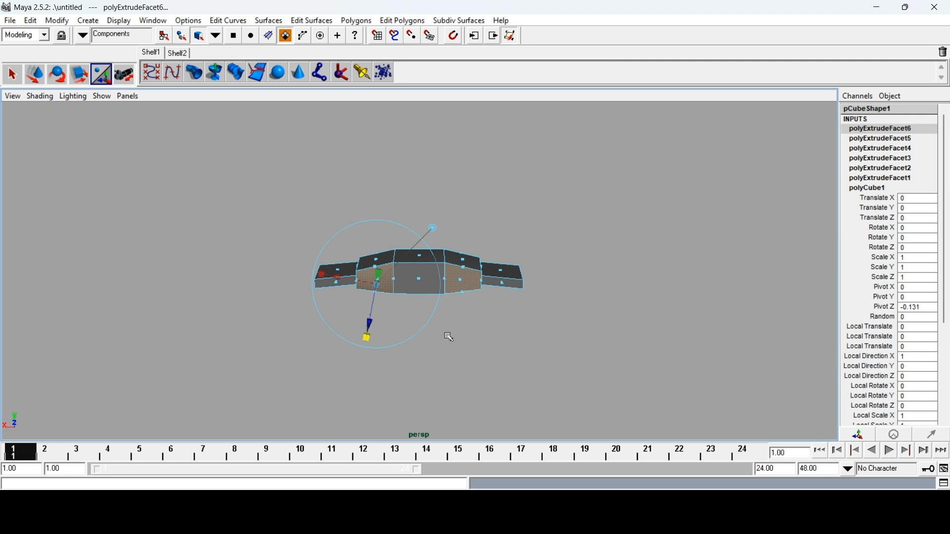
mouse_move(466, 362)
alt+mouse_down()
mouse_move(492, 324)
mouse_move(655, 358)
mouse_move(468, 363)
alt+mouse_up()
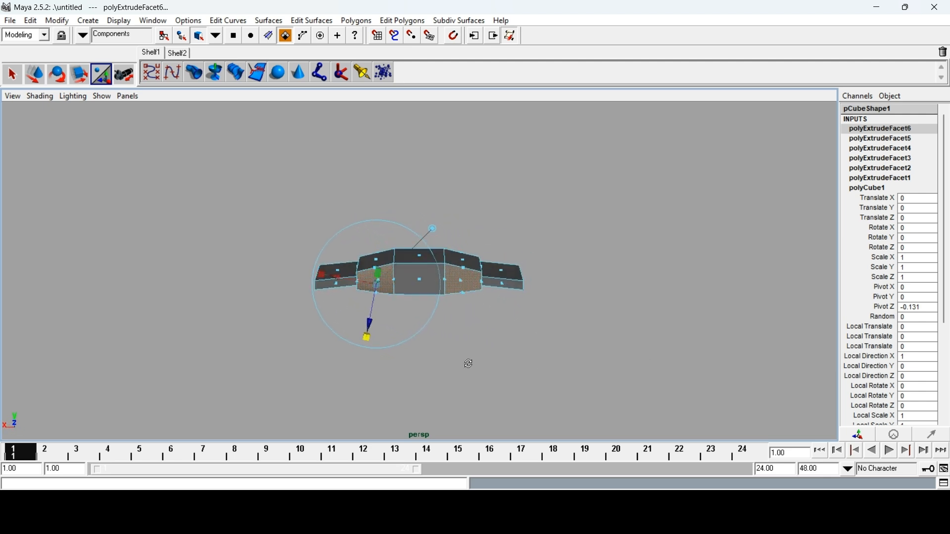
drag(320, 274, 336, 279)
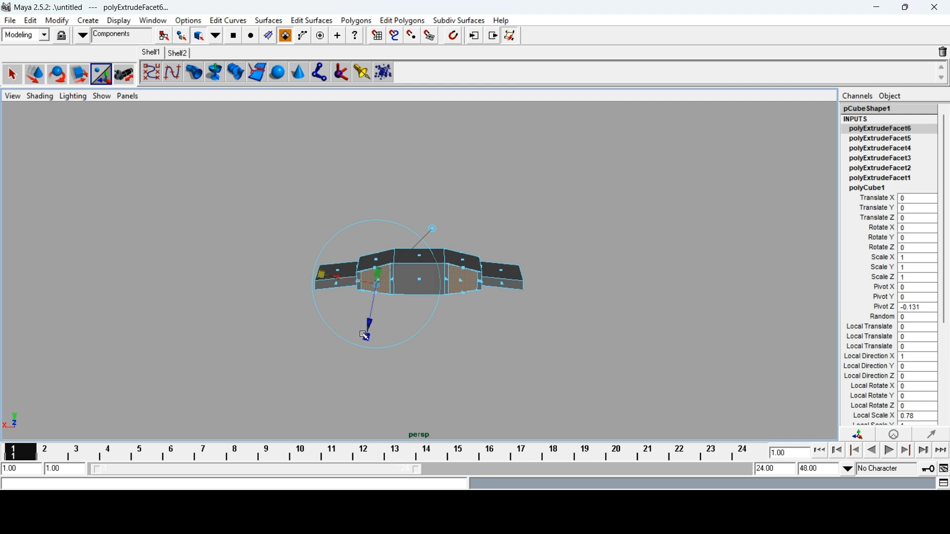
mouse_move(366, 339)
mouse_down()
mouse_move(367, 323)
mouse_move(366, 336)
mouse_up()
drag(377, 273, 378, 275)
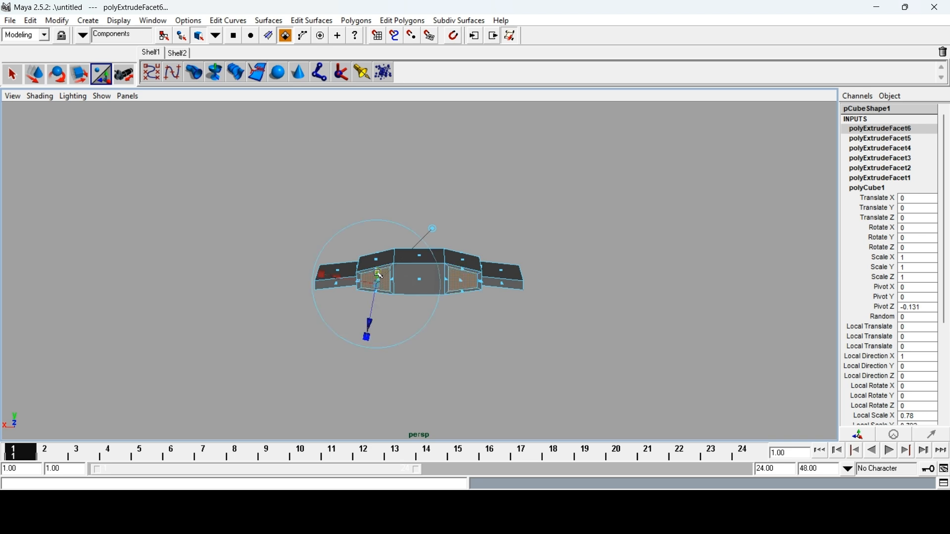
- Extrude these two inset faces again and narrow the new faces in local X
click(357, 21)
click(379, 80)
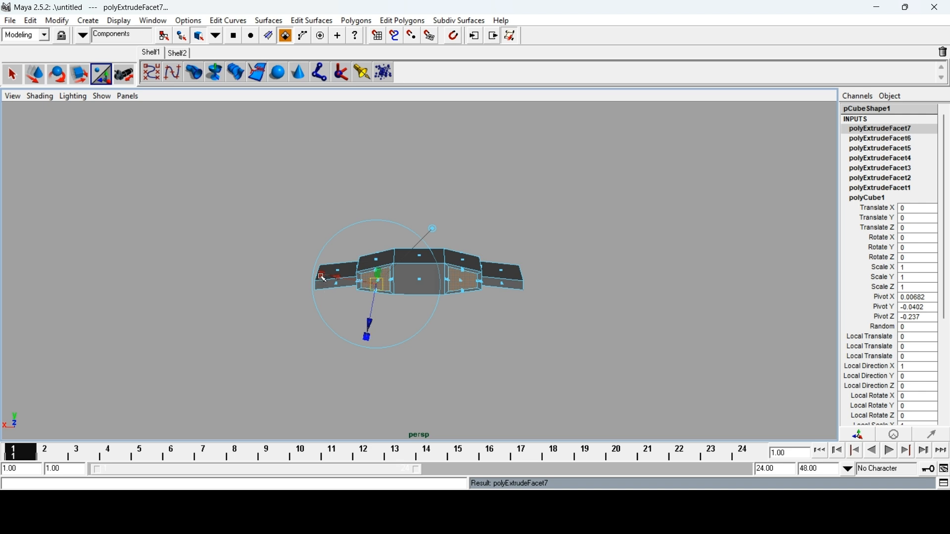
drag(321, 274, 332, 277)
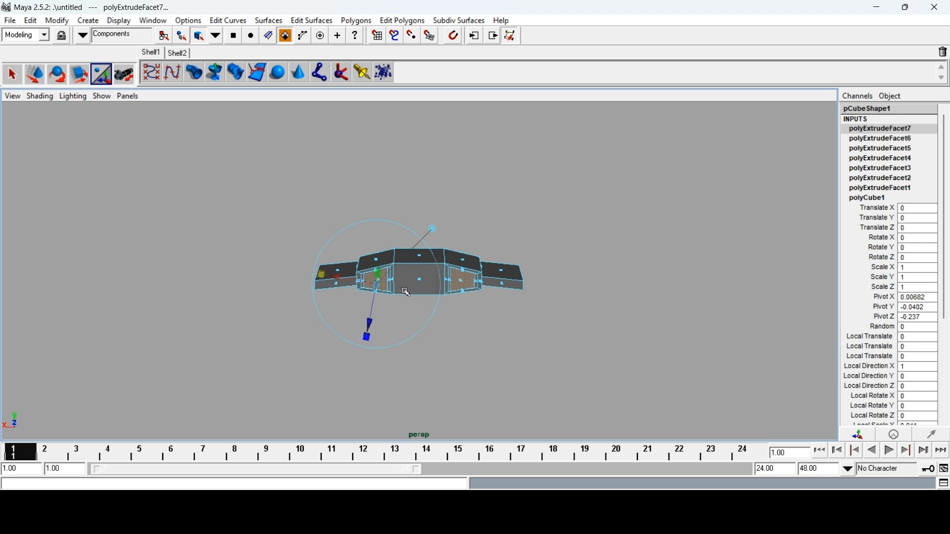
- Extrude the narrowed faces once more, try shifting them in local Y, undo the shift and clear the selection
click(354, 23)
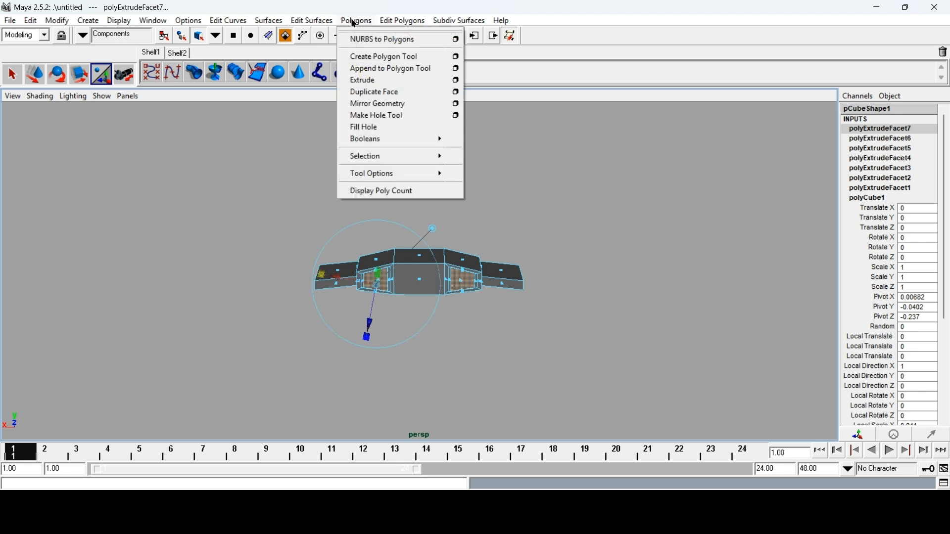
click(366, 83)
alt+drag(574, 284, 456, 297)
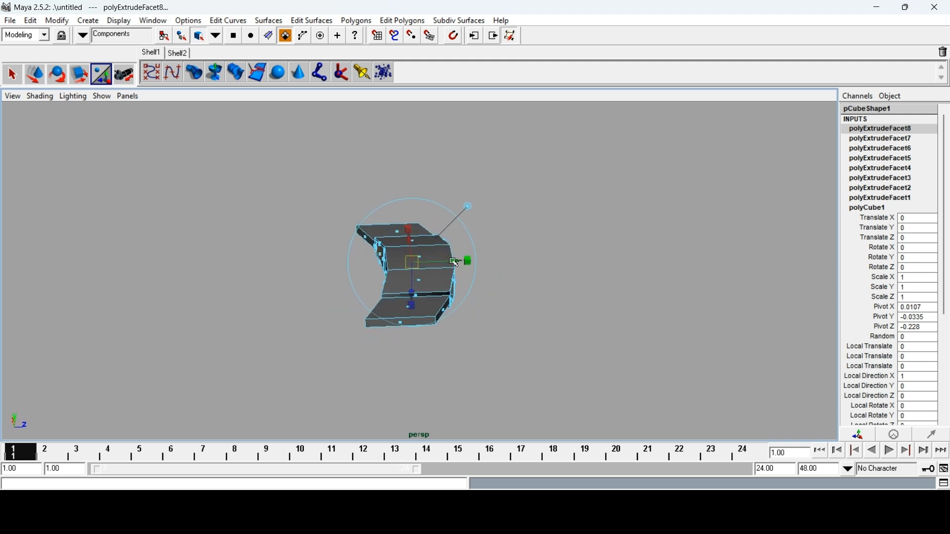
drag(455, 261, 458, 262)
key(ctrl+z)
alt+drag(536, 297, 495, 288)
click(526, 328)
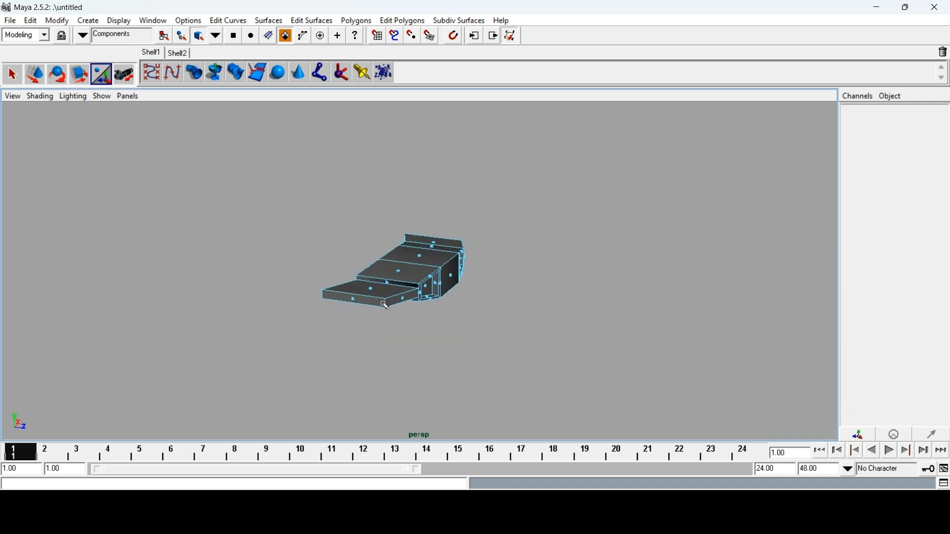
- Extrude the central face between the two inset faces and shrink it in local Y and local X
alt+drag(509, 344, 695, 331)
click(425, 277)
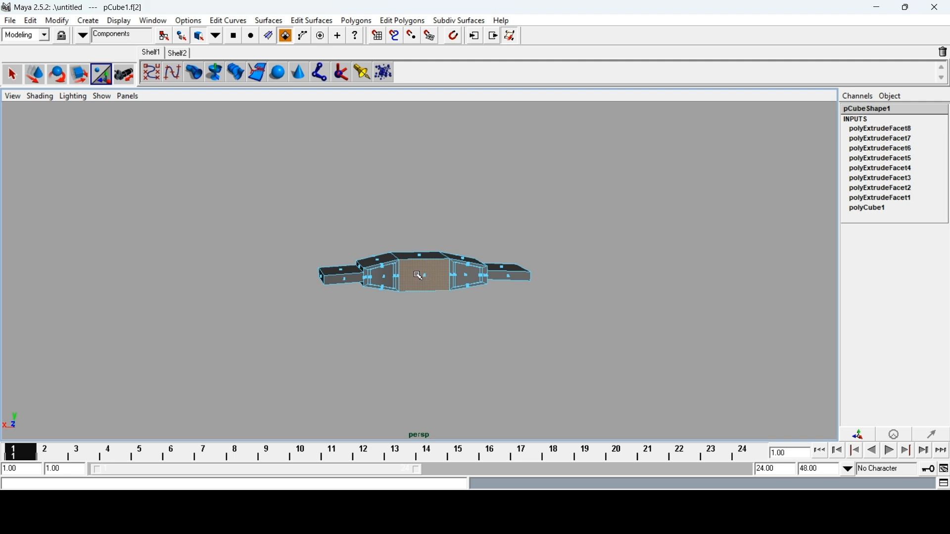
click(352, 20)
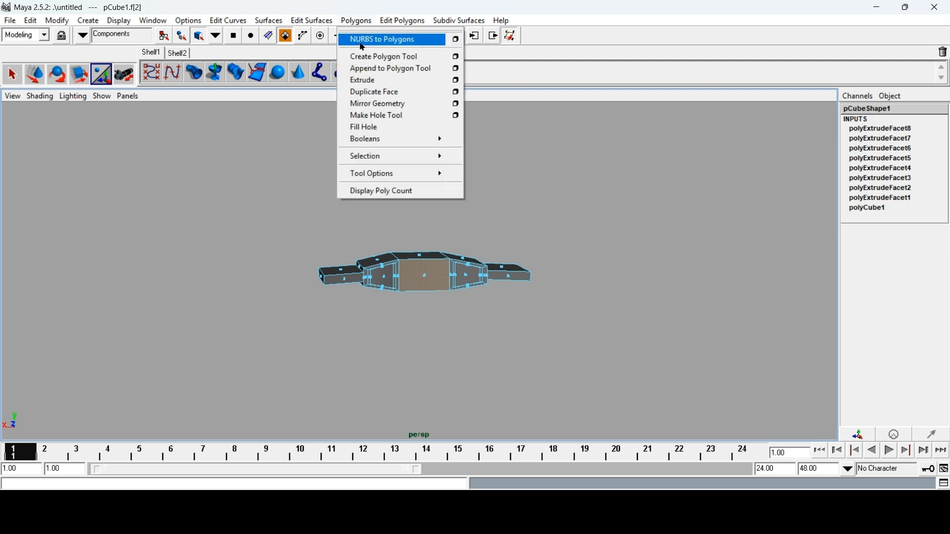
click(367, 83)
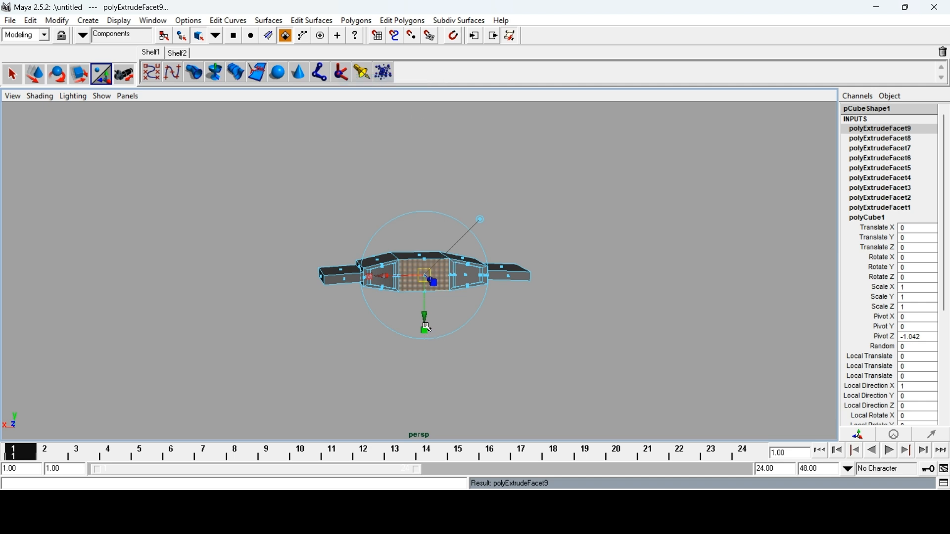
drag(425, 332, 418, 319)
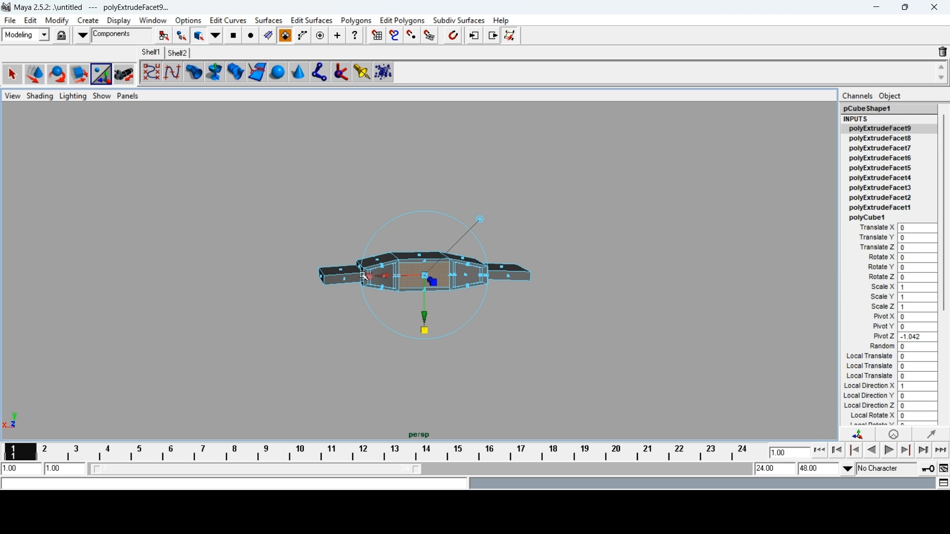
drag(367, 278, 391, 279)
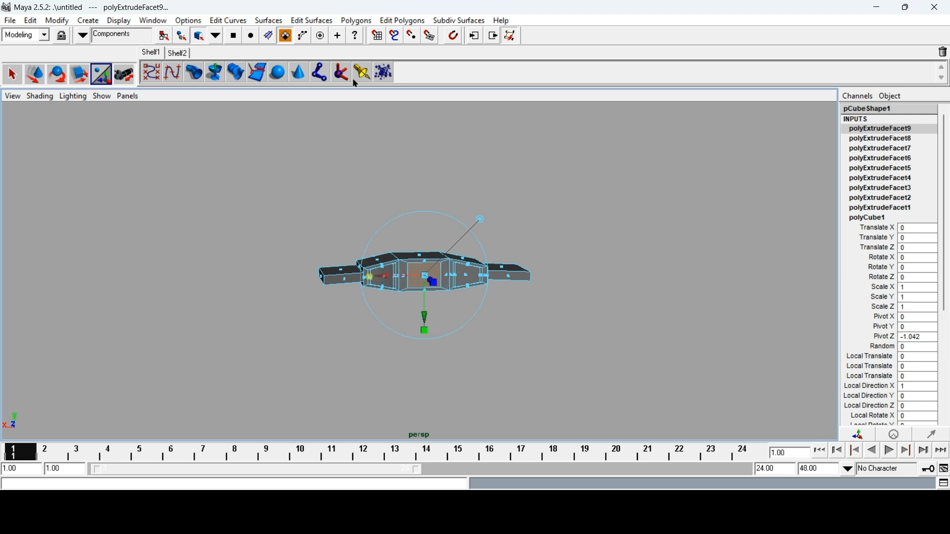
- Extrude the inset central face again, shrink it in local X and Y, recess it about 0.78 inward and clear the selection
click(357, 20)
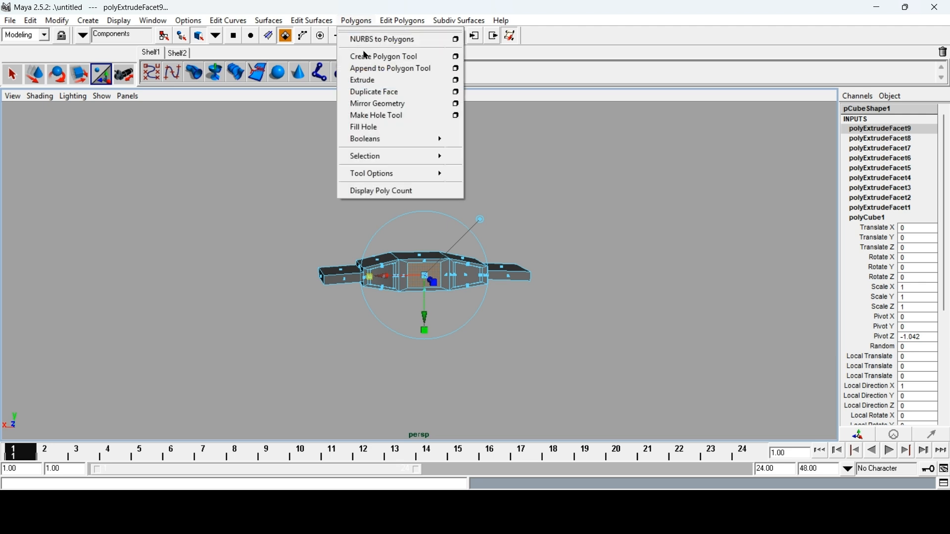
click(367, 80)
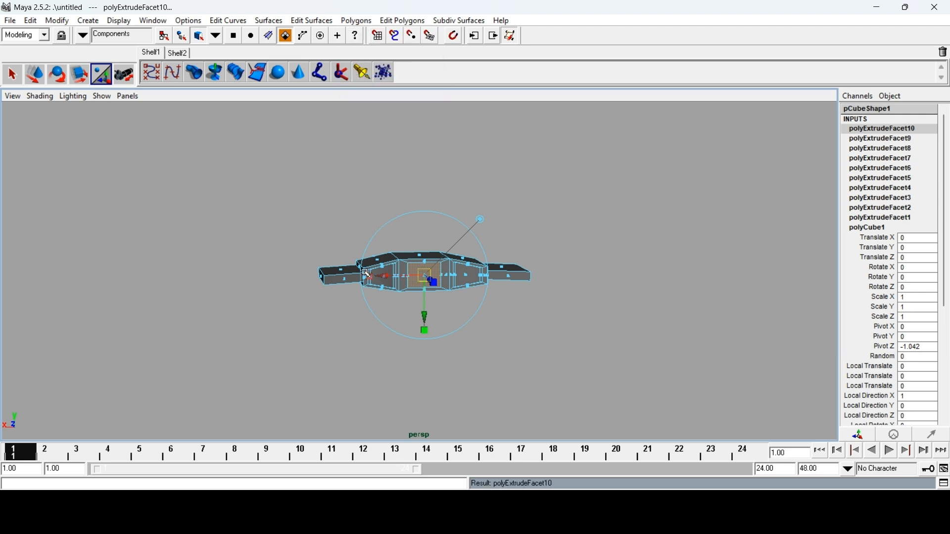
drag(367, 274, 379, 276)
drag(427, 326, 426, 323)
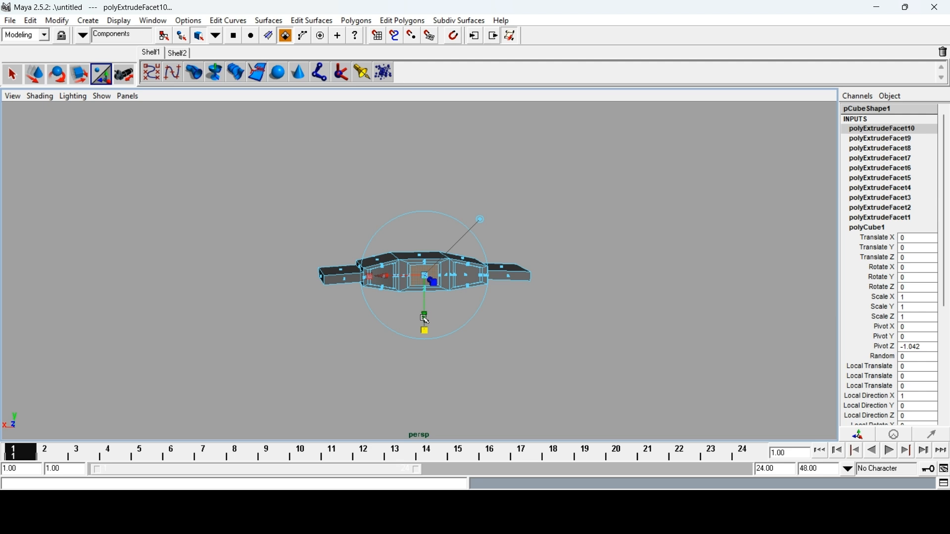
alt+drag(511, 324, 433, 336)
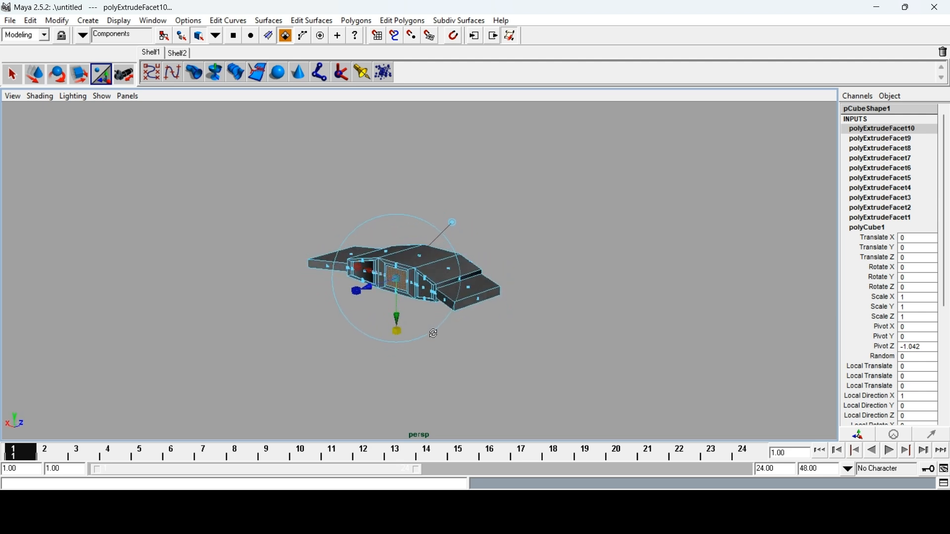
drag(368, 288, 387, 284)
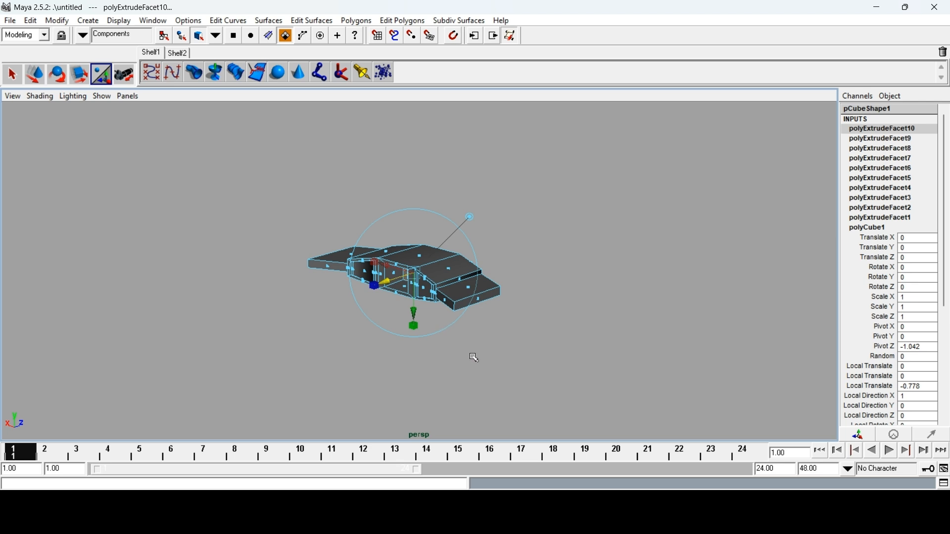
click(452, 347)
alt+drag(448, 346, 254, 335)
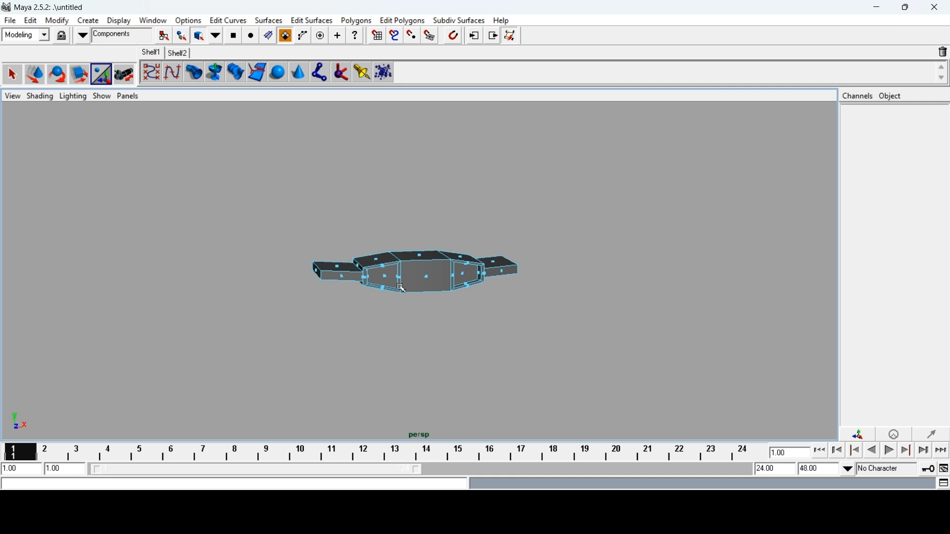
- Extrude the central top face of the body and narrow it in local X into a thin strip
click(421, 255)
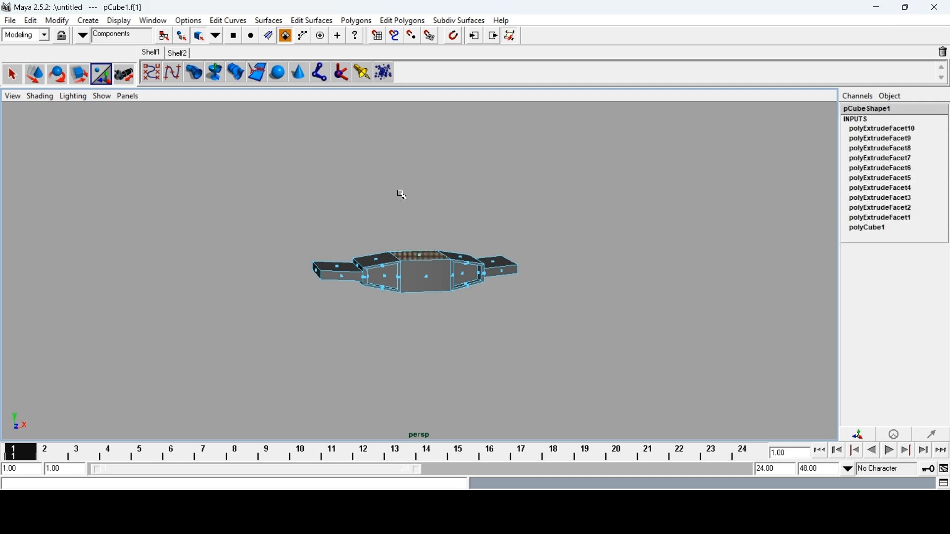
click(362, 22)
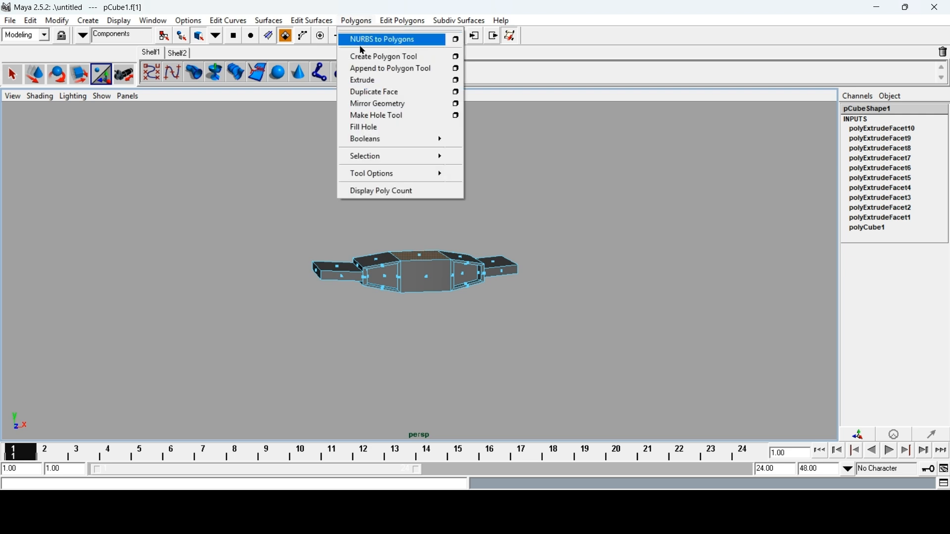
click(362, 80)
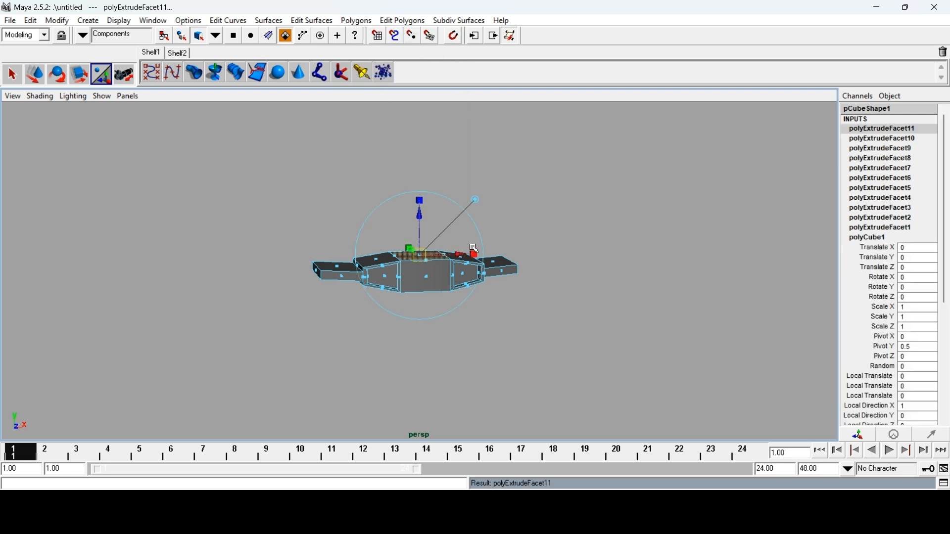
alt+drag(610, 243, 602, 314)
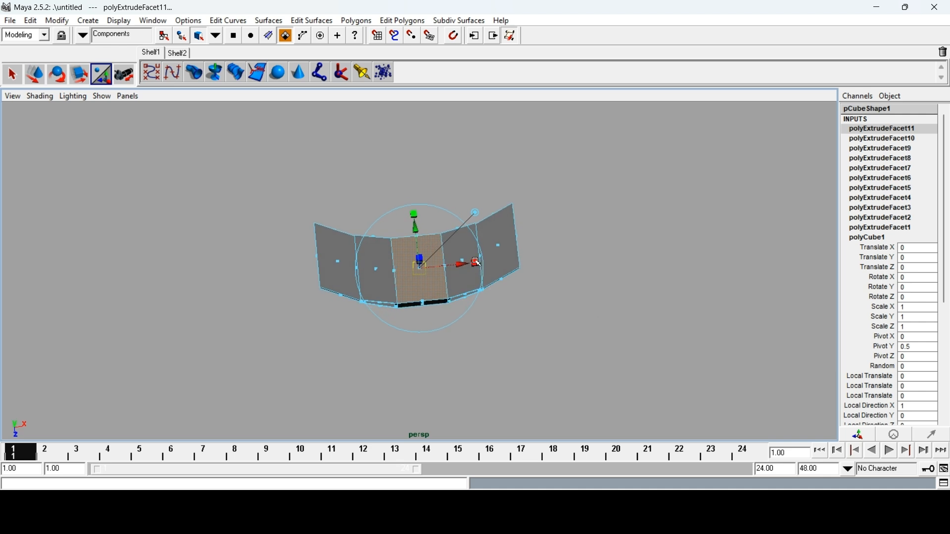
drag(478, 264, 431, 271)
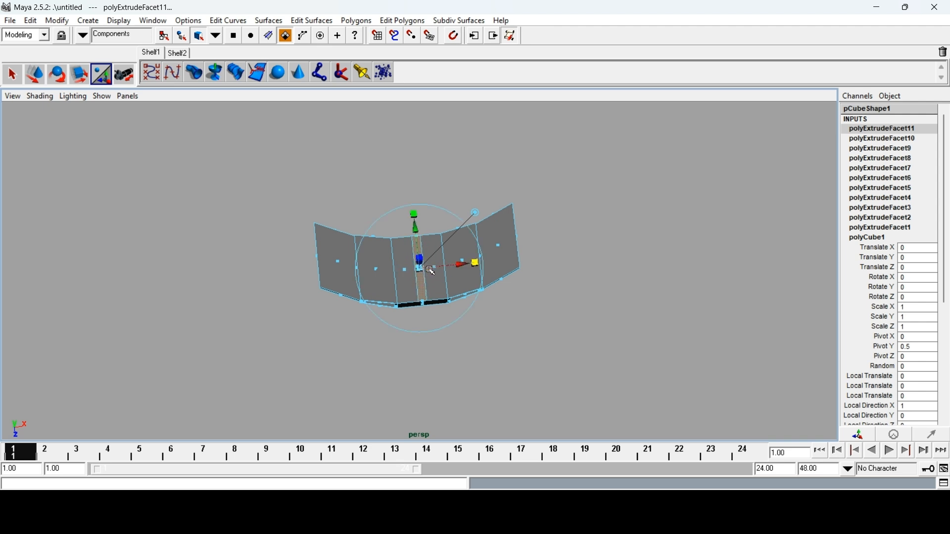
alt+drag(573, 254, 420, 198)
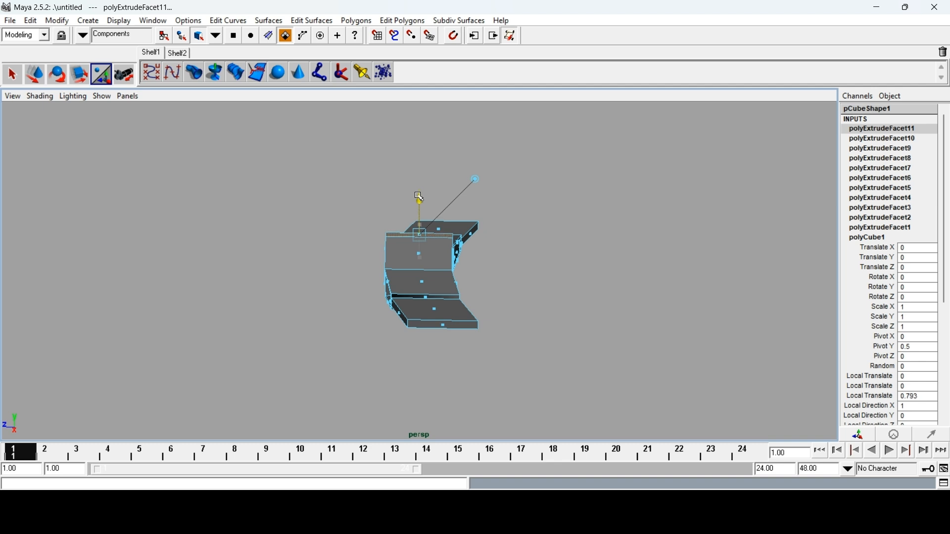
alt+drag(522, 285, 615, 313)
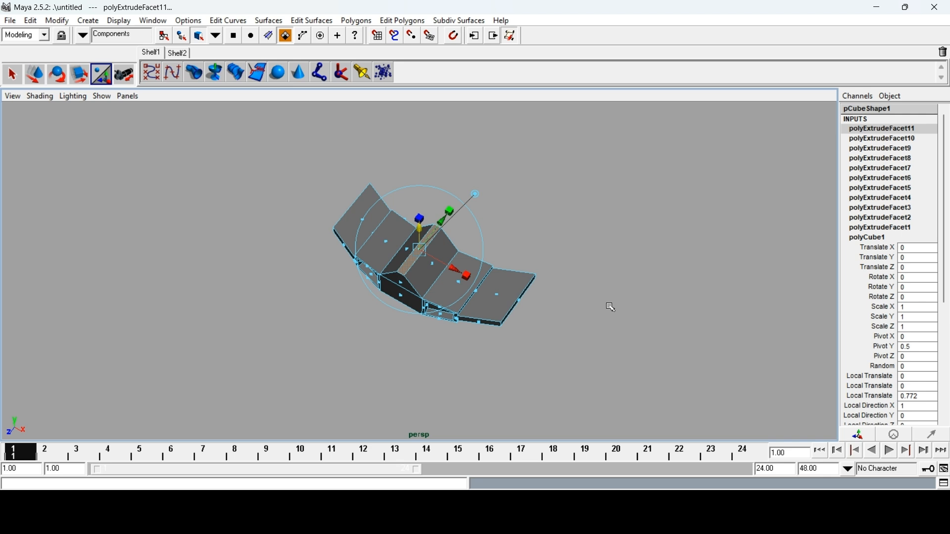
key(ctrl+z)
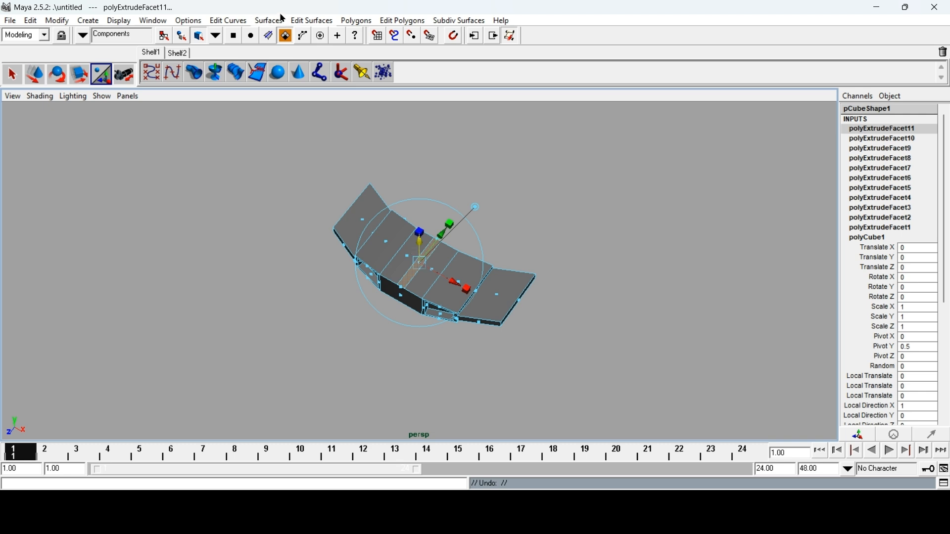
- Extrude the thin top strip into an upright fin about 1.13 in local Z and slant it about 0.59 in local Y
click(357, 21)
click(367, 80)
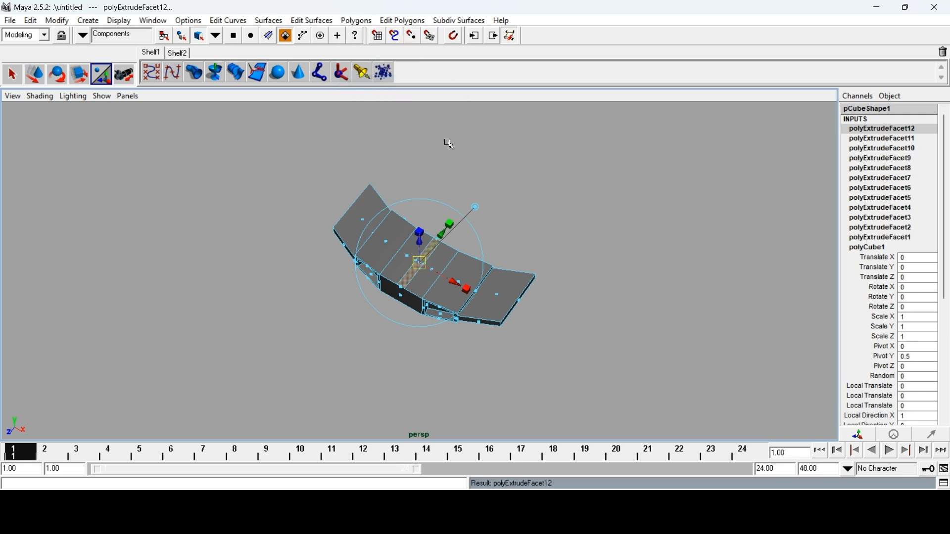
alt+drag(681, 251, 613, 206)
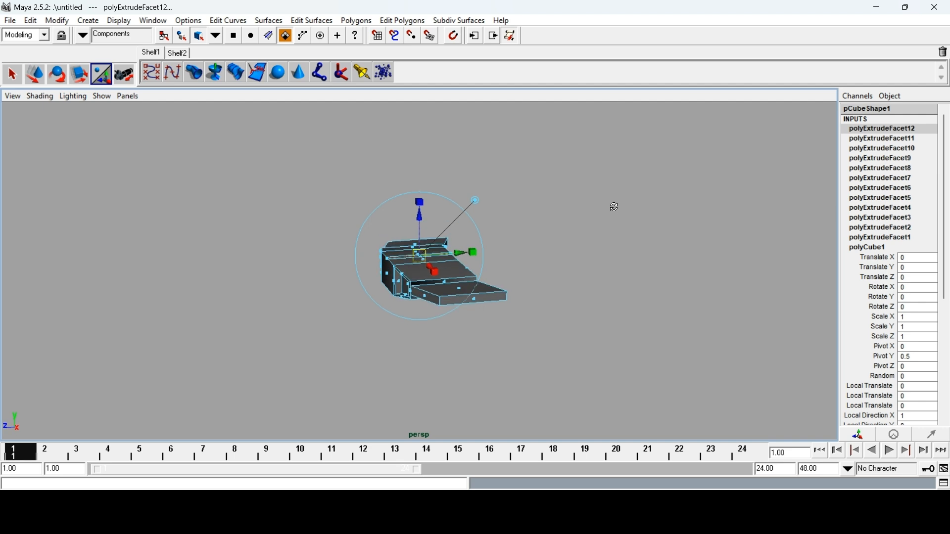
drag(421, 218, 429, 184)
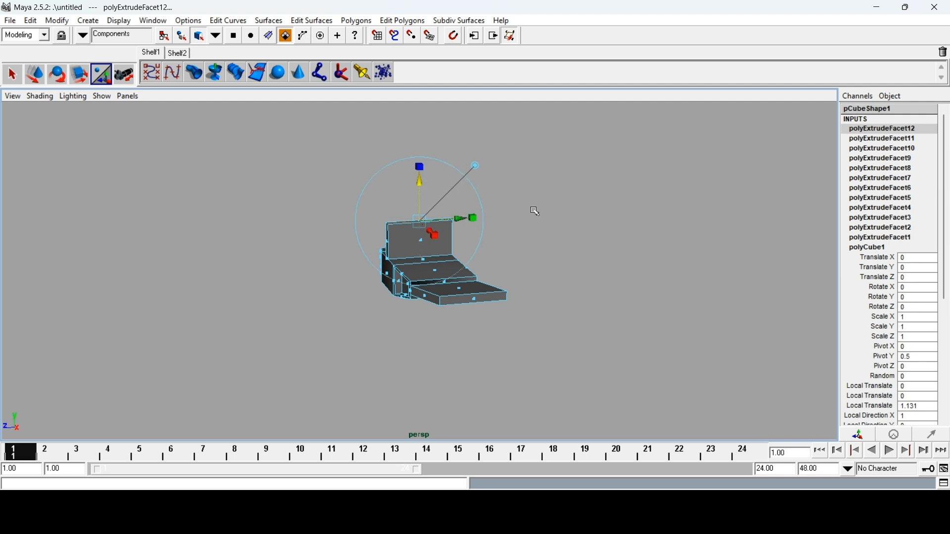
drag(459, 220, 480, 218)
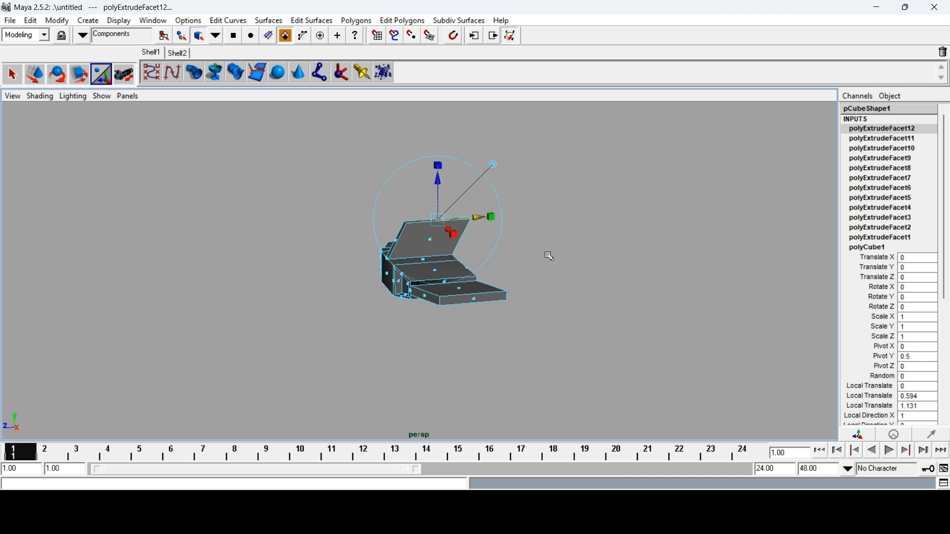
- Extrude the plain central side face opposite the recessed panel outward about 0.585 in local Z
alt+drag(558, 282, 651, 278)
click(416, 279)
click(417, 300)
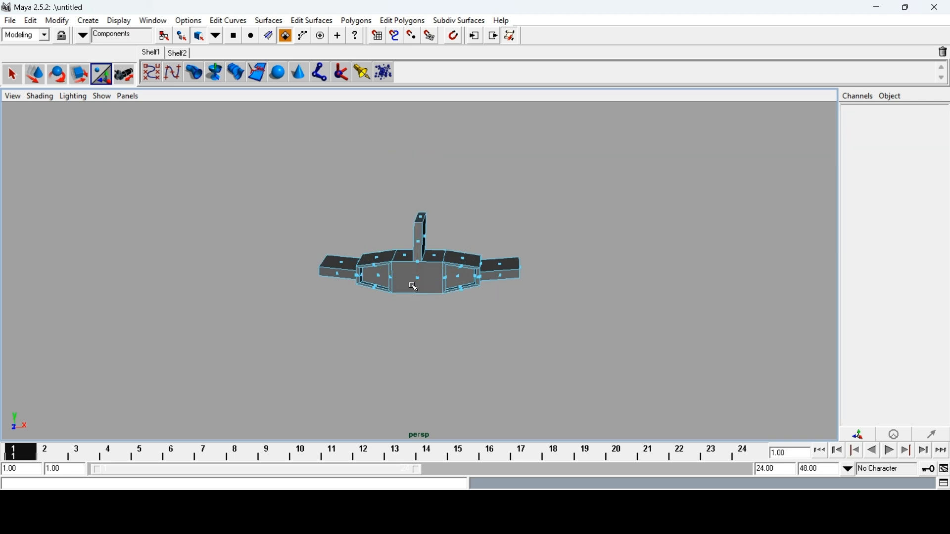
click(418, 279)
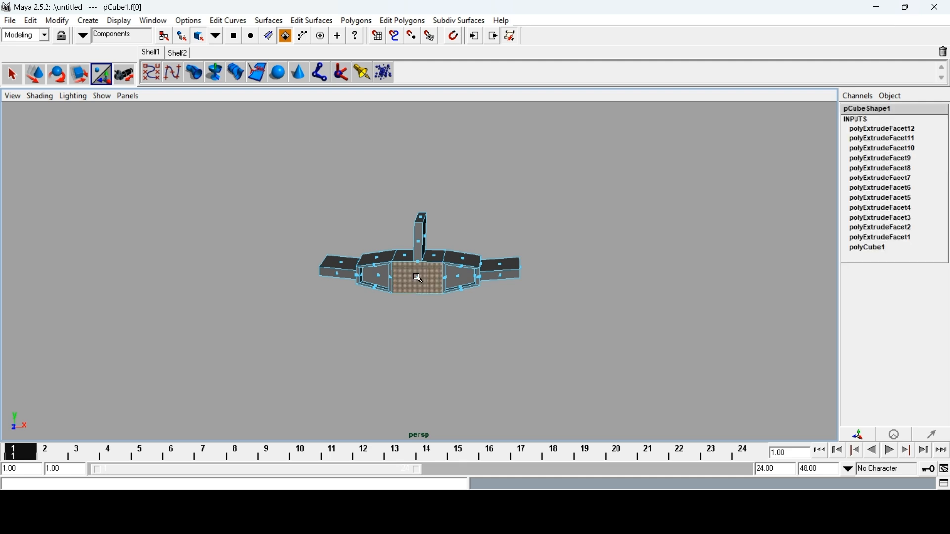
click(365, 21)
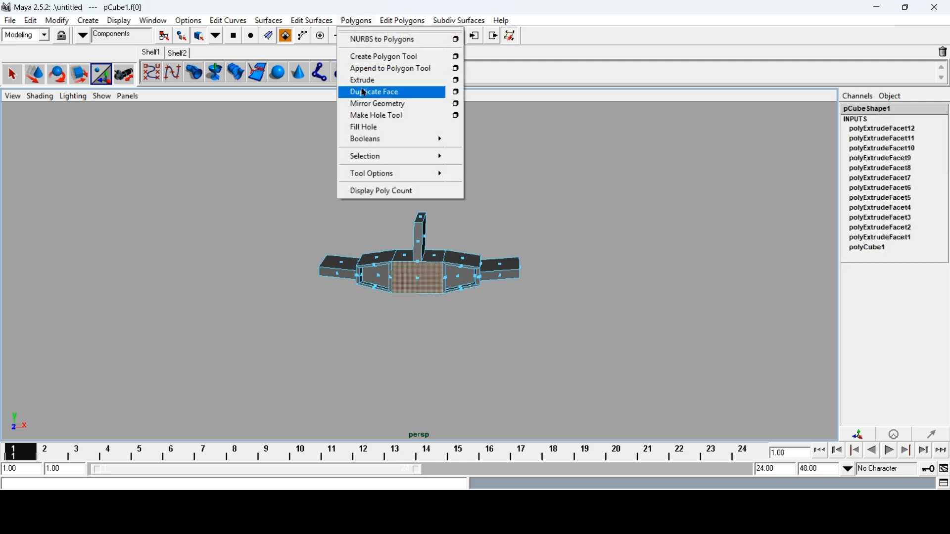
click(364, 80)
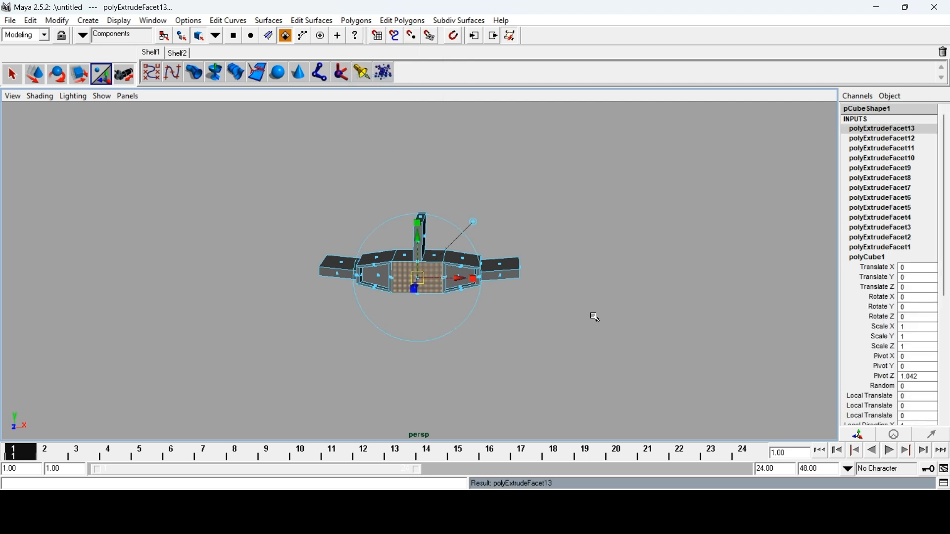
alt+drag(595, 317, 489, 335)
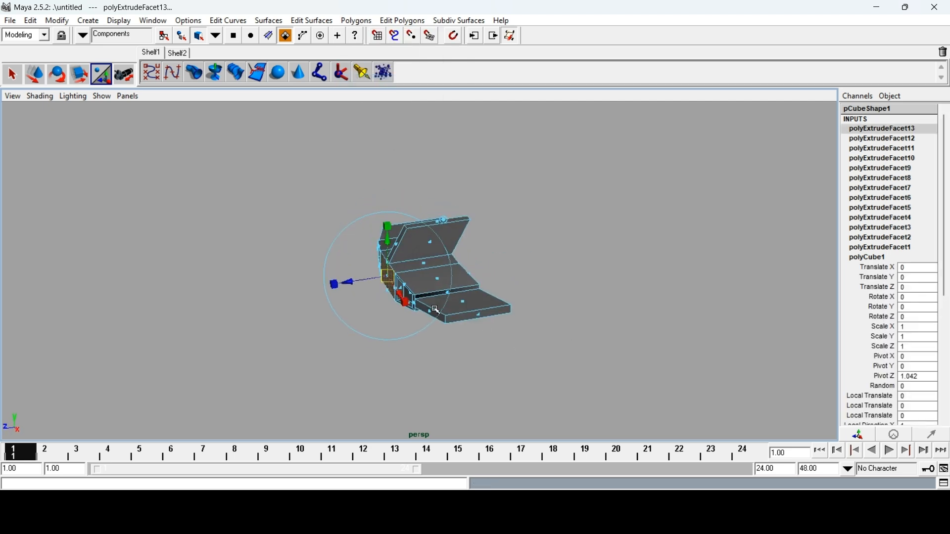
drag(348, 282, 333, 281)
drag(331, 281, 330, 282)
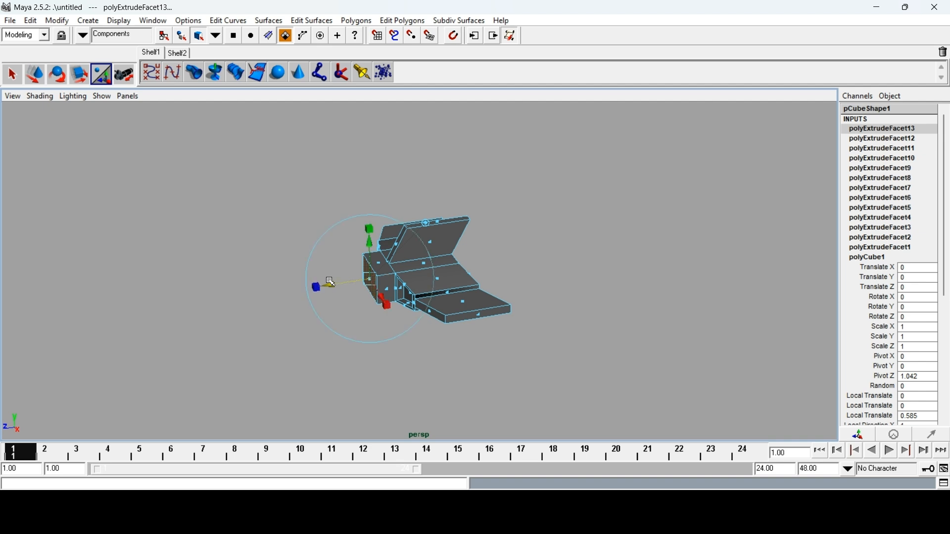
- Extrude the protruding central face again about 1.17 in local Z and taper it by shrinking it in local X and Y
click(341, 22)
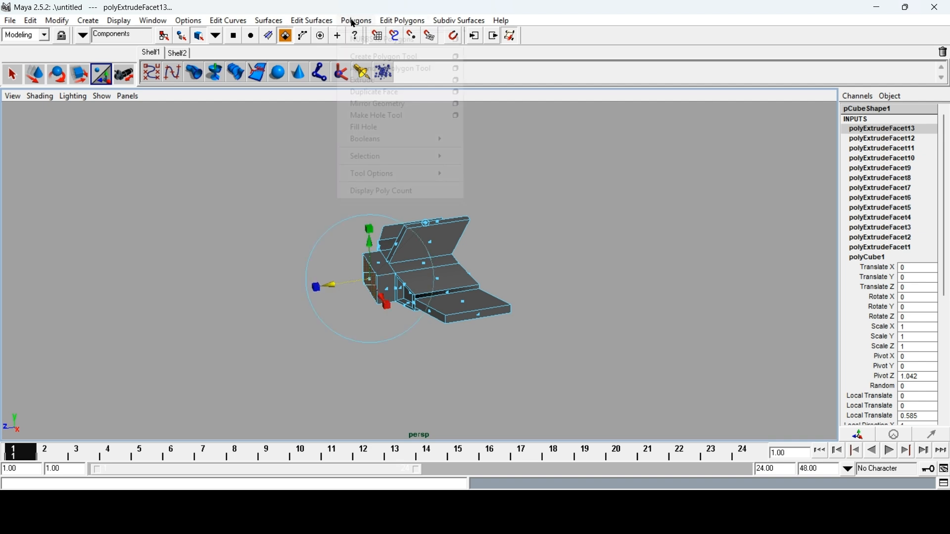
click(361, 79)
alt+drag(609, 252, 675, 248)
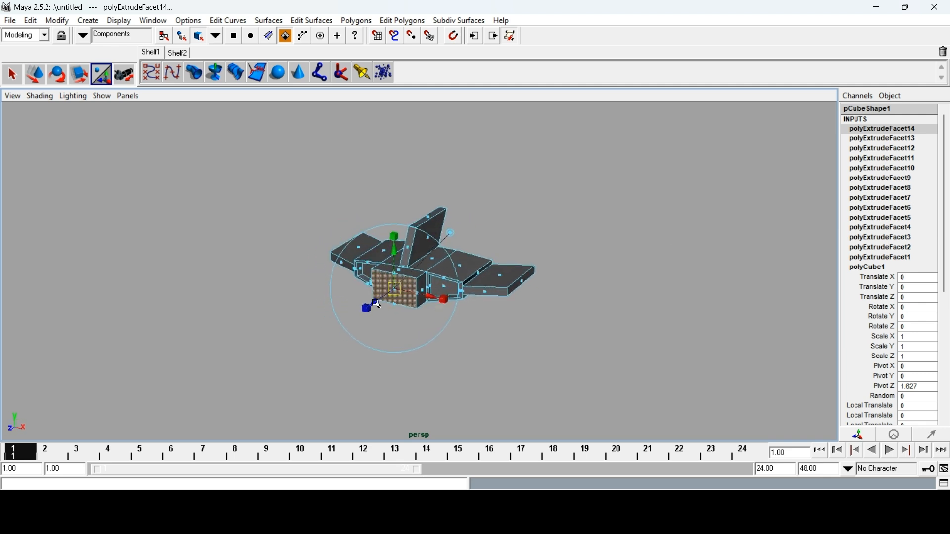
drag(375, 301, 347, 305)
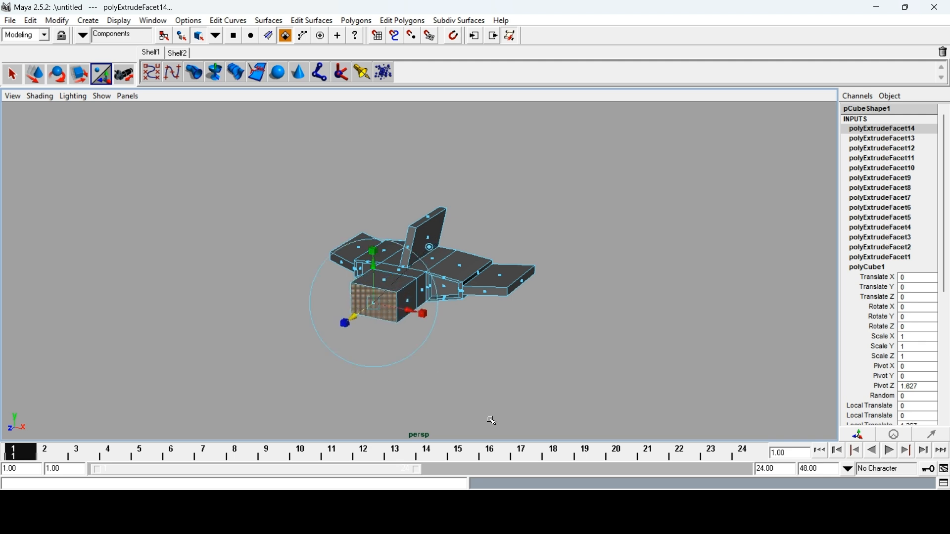
alt+drag(497, 428, 538, 418)
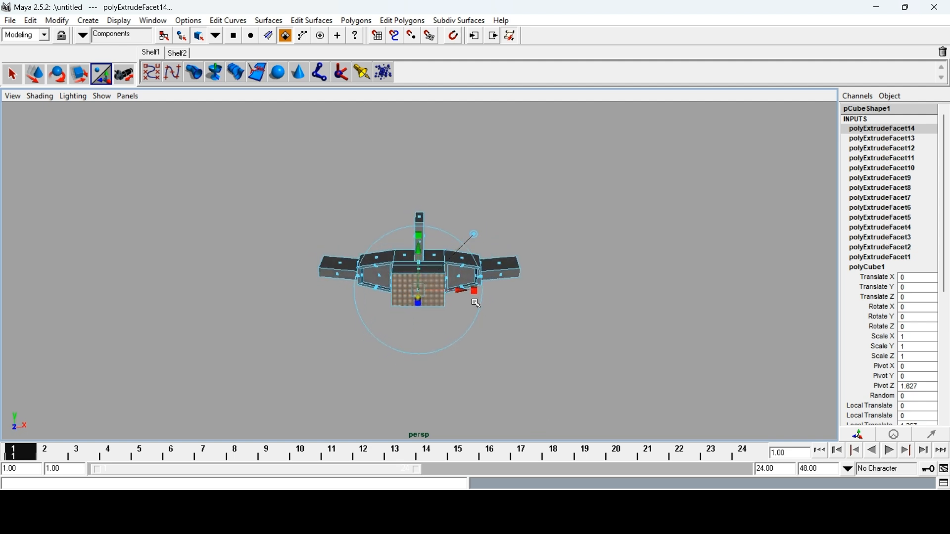
drag(479, 295, 450, 292)
drag(420, 239, 422, 259)
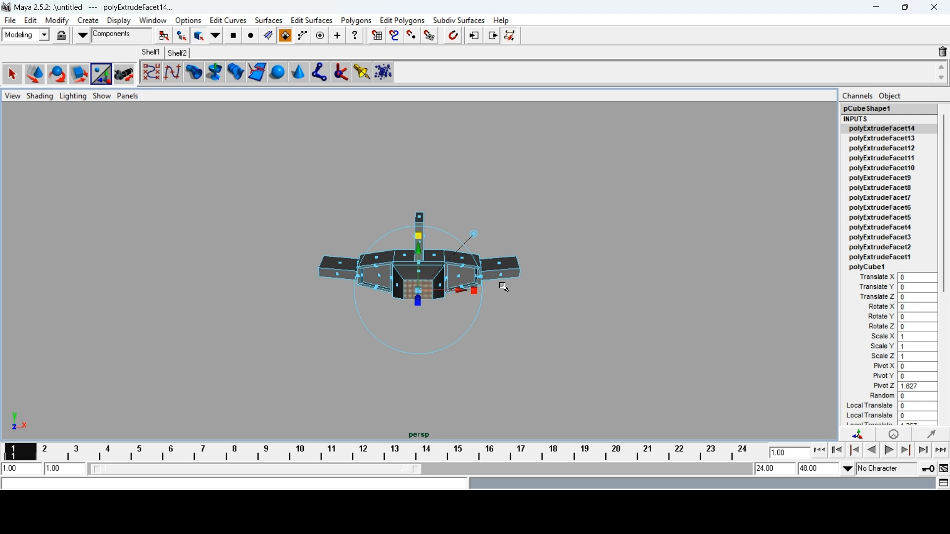
mouse_move(547, 276)
alt+mouse_down()
mouse_move(530, 299)
mouse_move(440, 314)
mouse_move(512, 268)
mouse_move(547, 281)
alt+mouse_up()
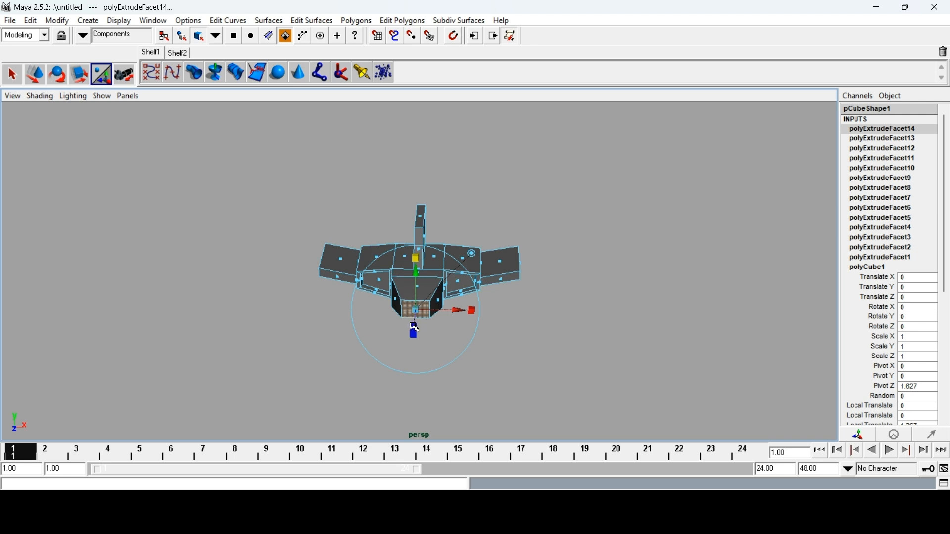
alt+drag(526, 295, 521, 262)
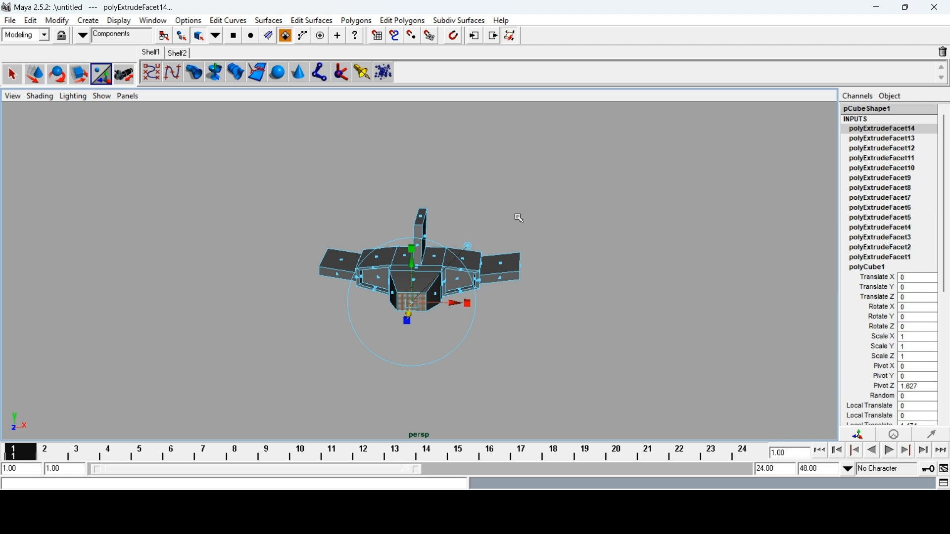
- Clear the face selection and try to smooth the polygon model
click(15, 75)
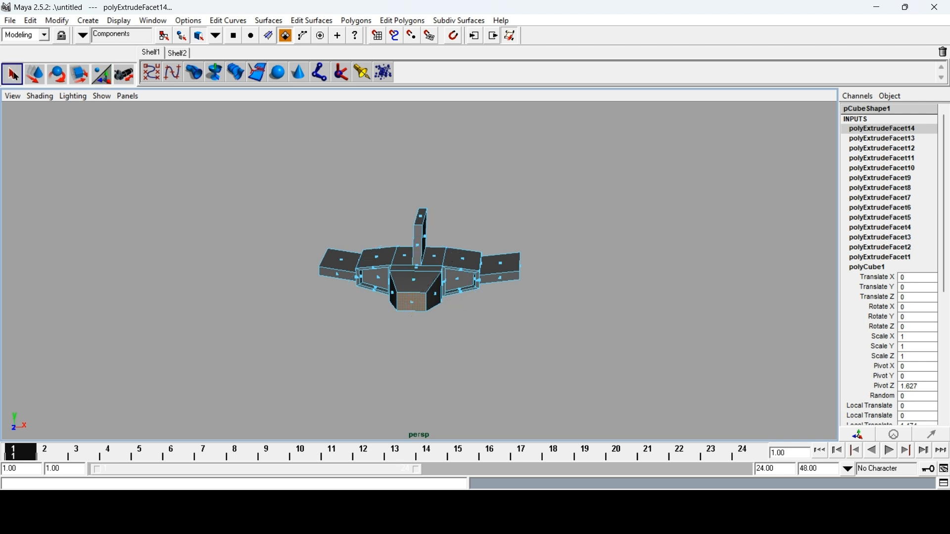
click(558, 235)
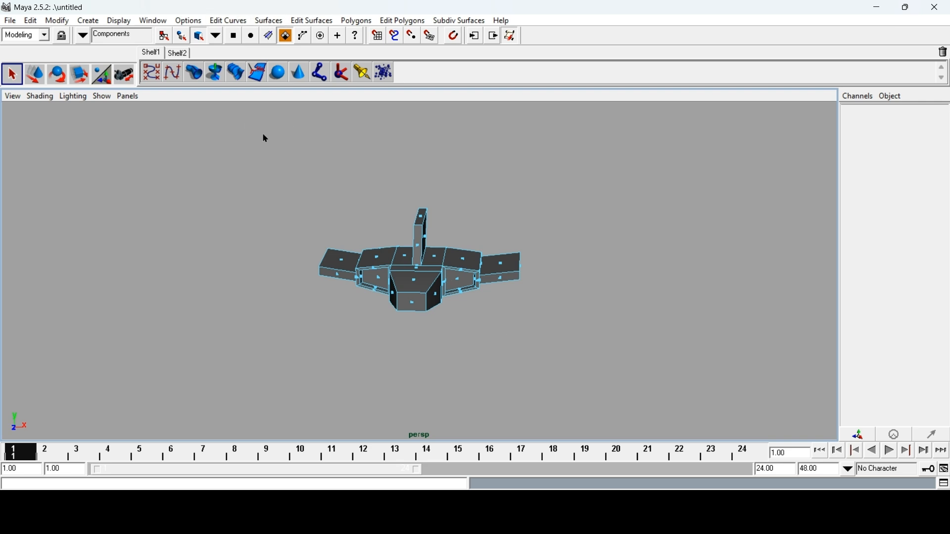
click(391, 21)
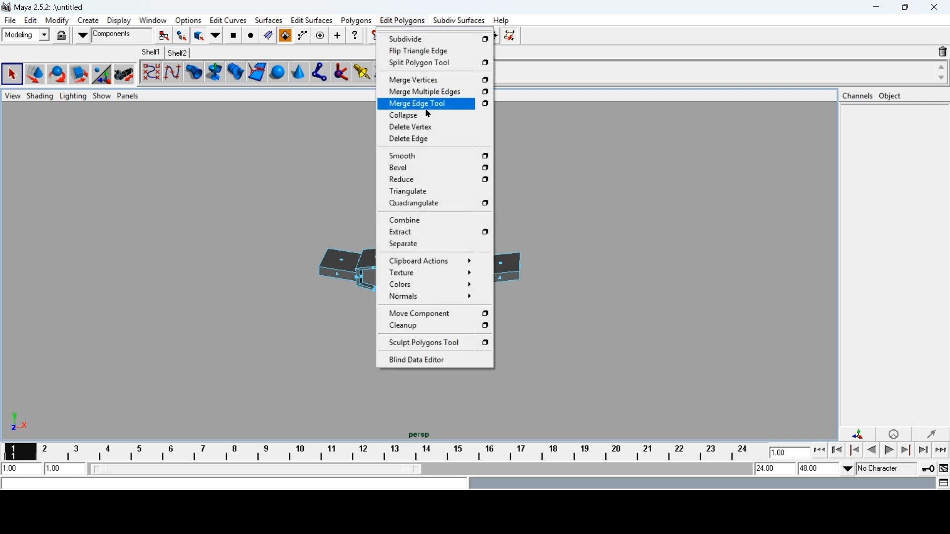
click(434, 158)
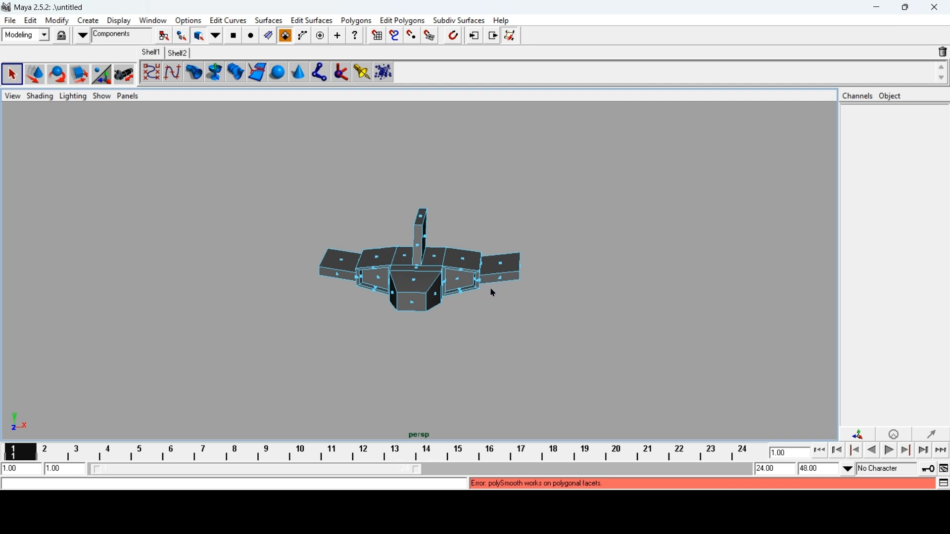
- Switch from face components to object selection, select the whole polygon model and apply Smooth to it
right_drag(429, 269, 426, 335)
click(424, 293)
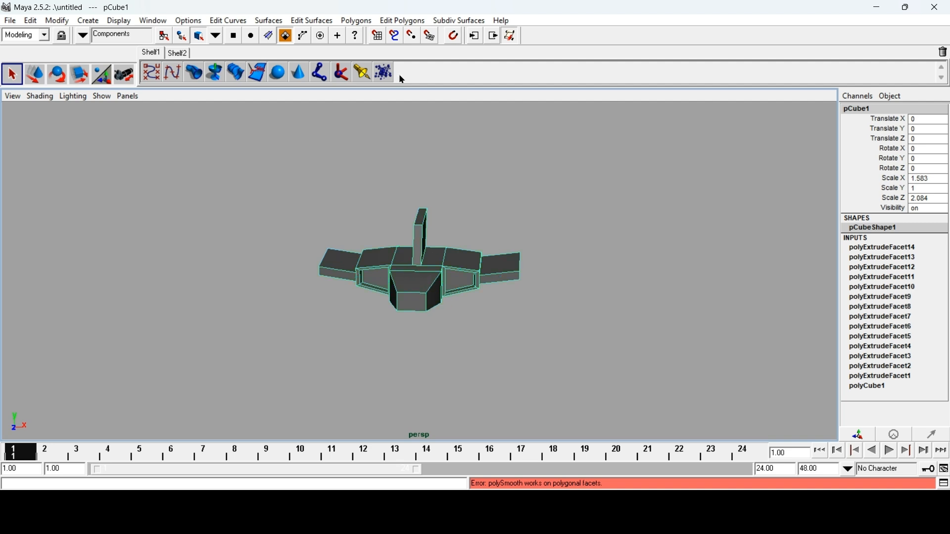
click(405, 21)
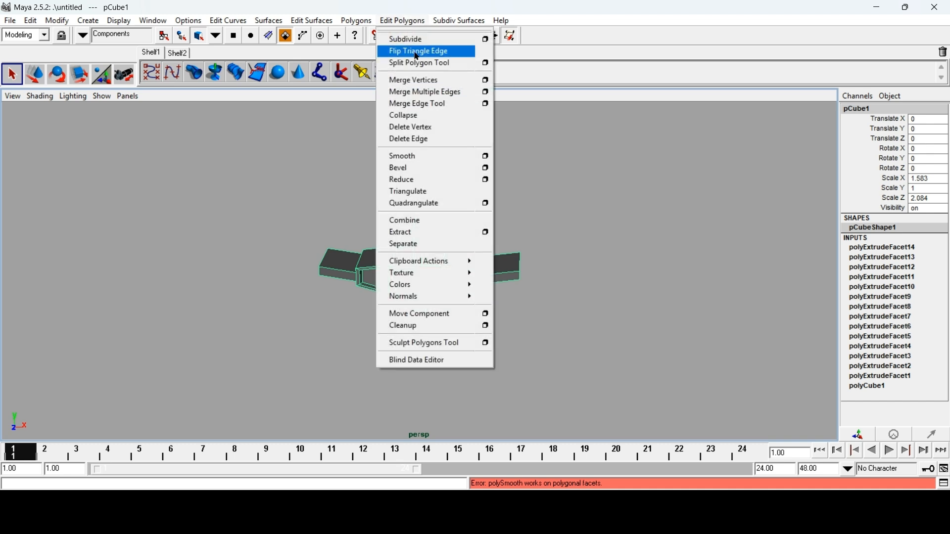
click(407, 157)
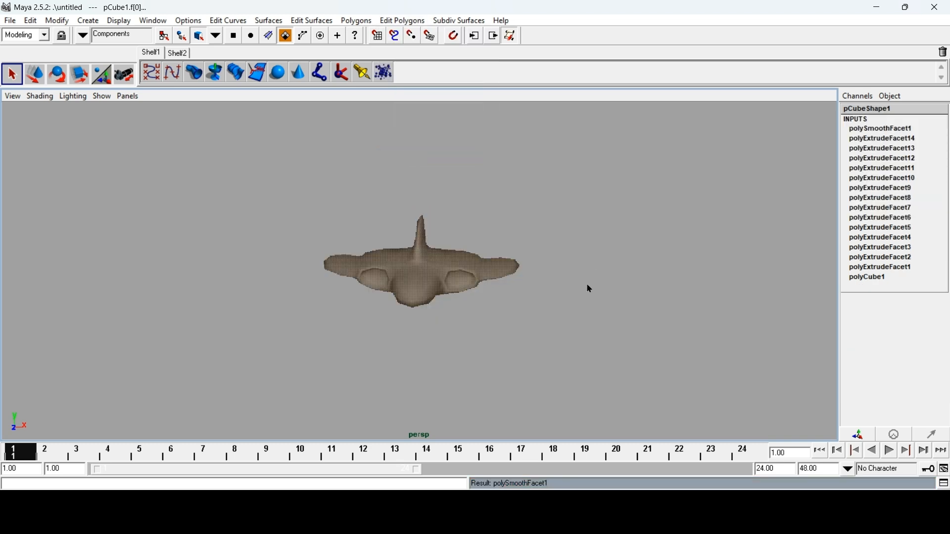
click(583, 296)
alt+drag(578, 286, 492, 303)
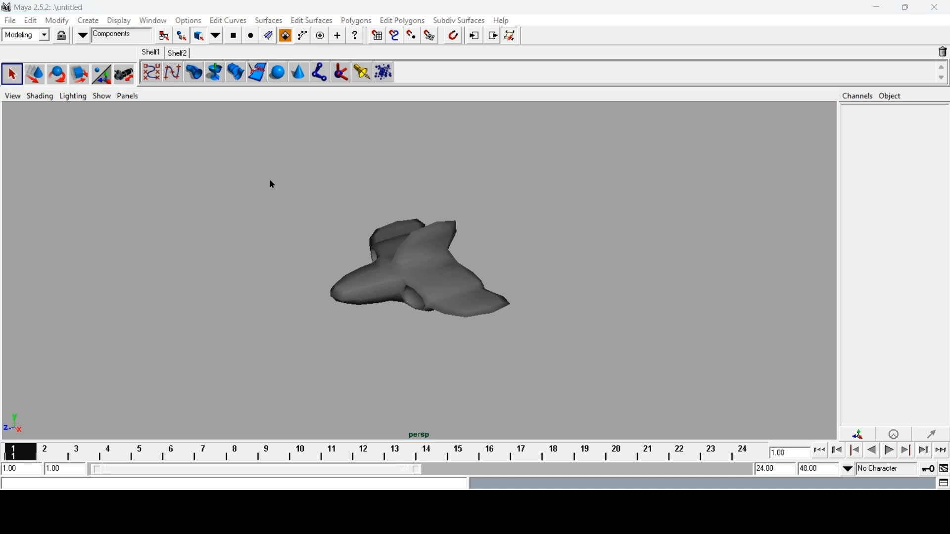
- Try to save the scene to the Desktop as spaceship in the mayaBinary (*.mb) format
key(ctrl+s)
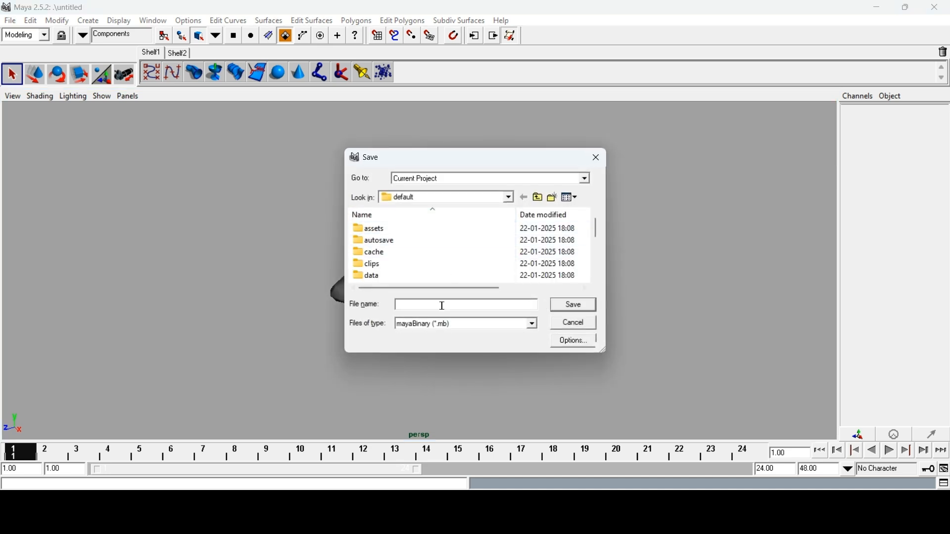
click(508, 198)
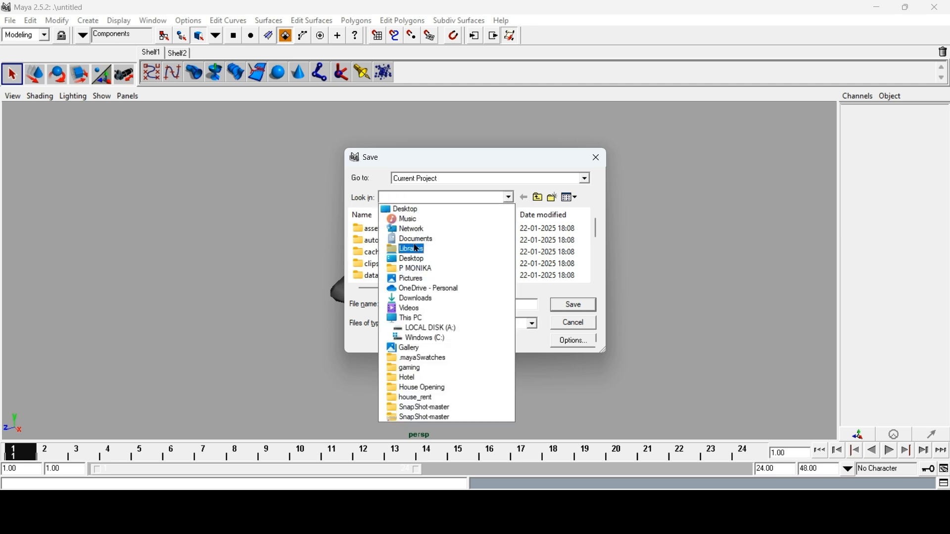
click(402, 209)
click(425, 303)
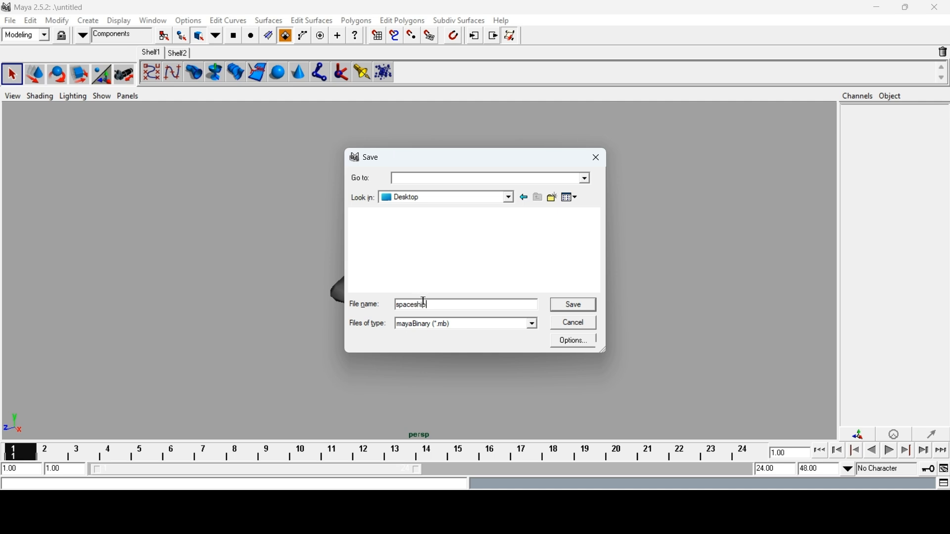
click(533, 326)
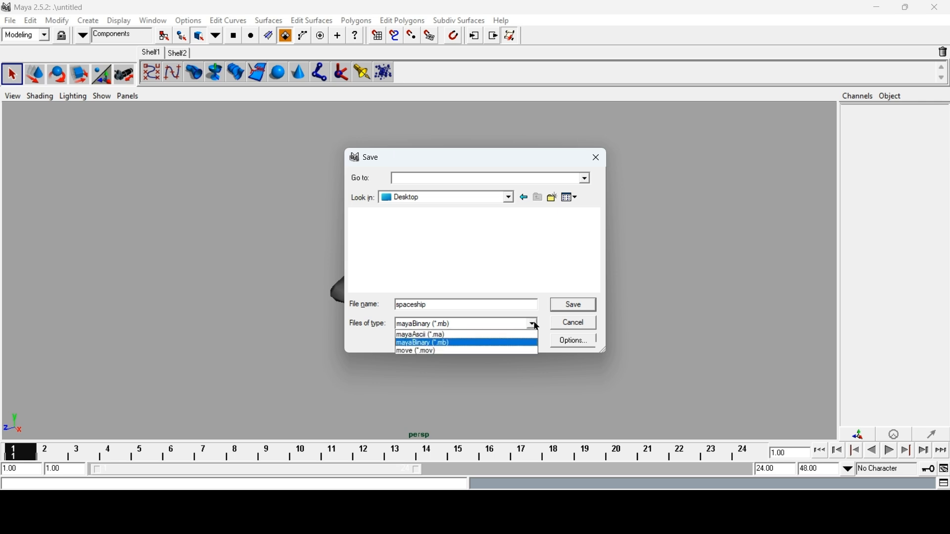
click(533, 326)
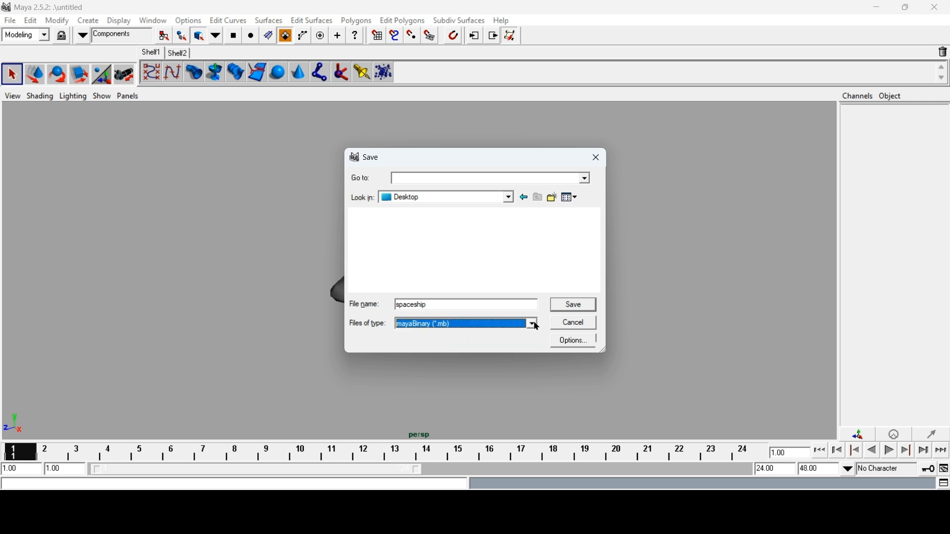
click(575, 308)
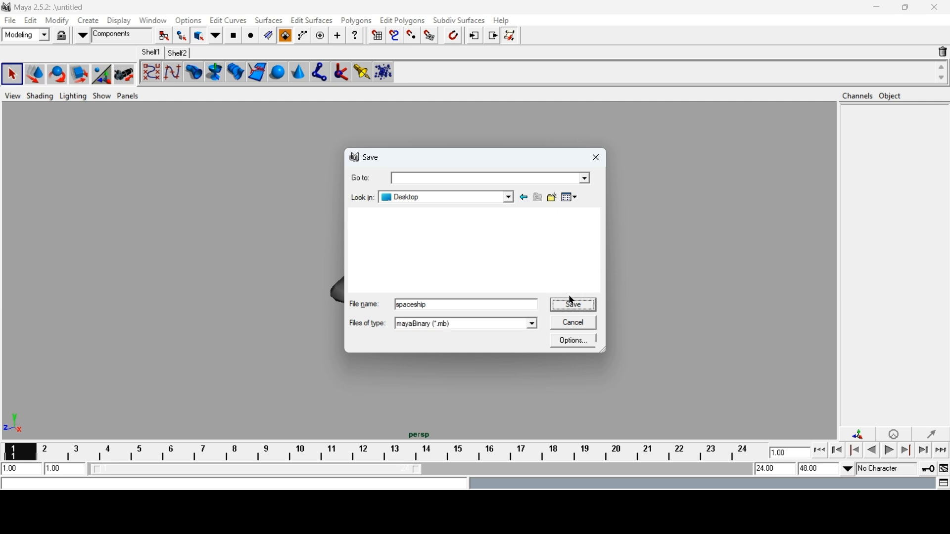
click(596, 307)
alt+drag(598, 318, 611, 359)
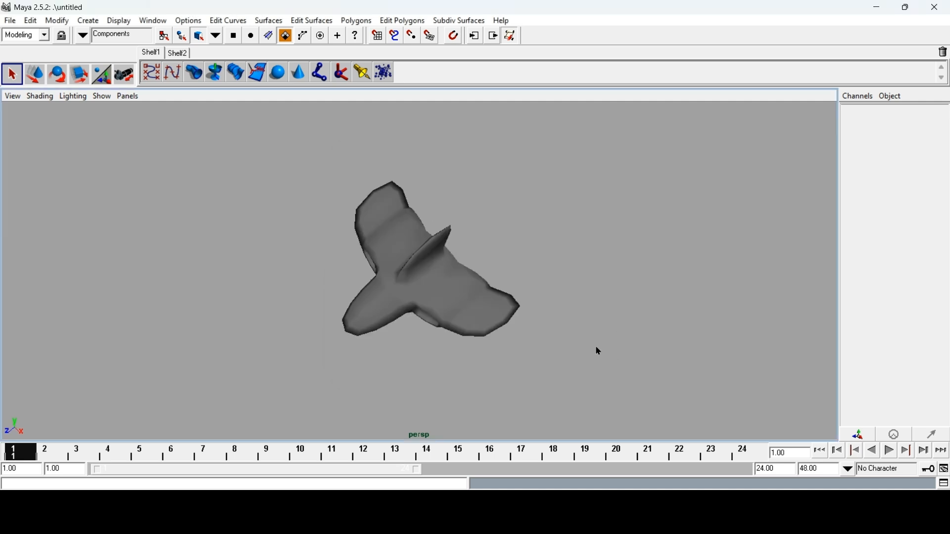